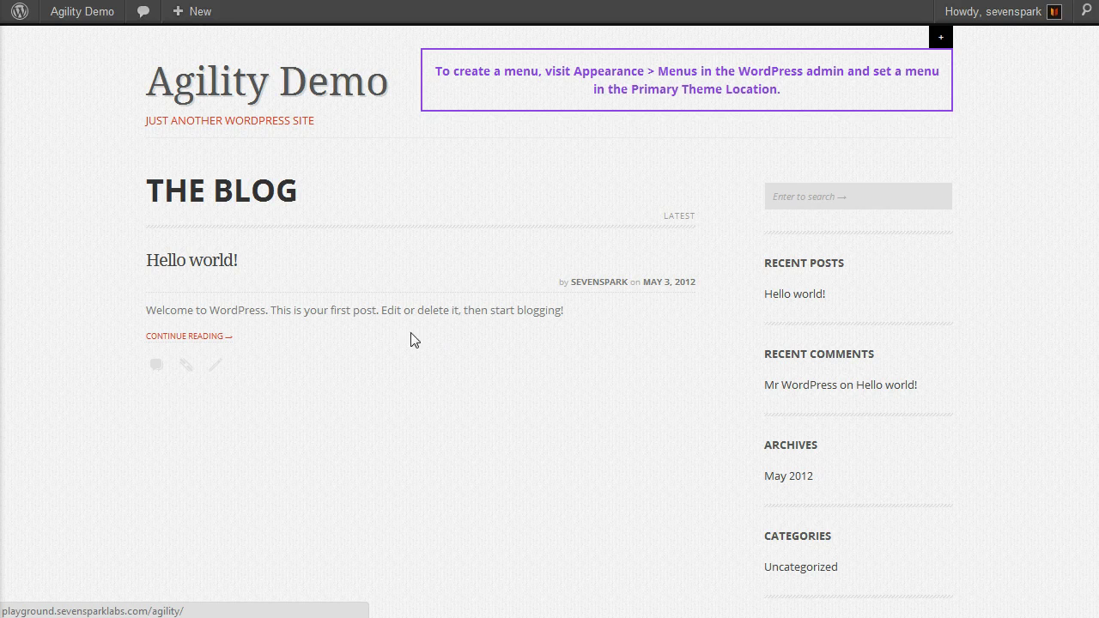
Start a new blog post and place the cursor in its title.
mouse_move(197, 13)
left_click(184, 40)
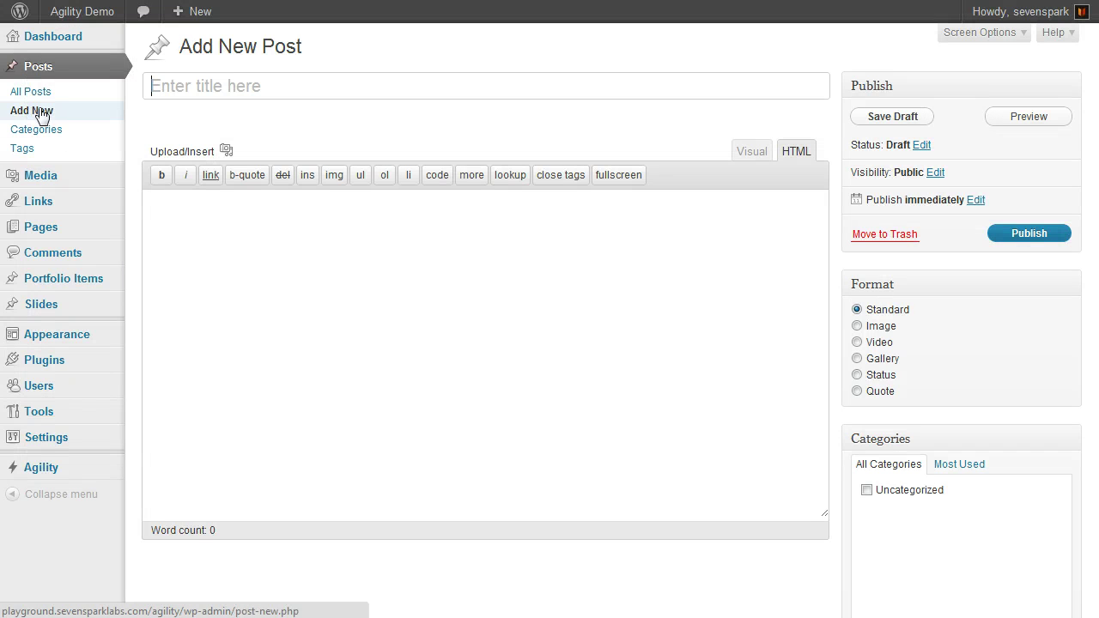
left_click(254, 88)
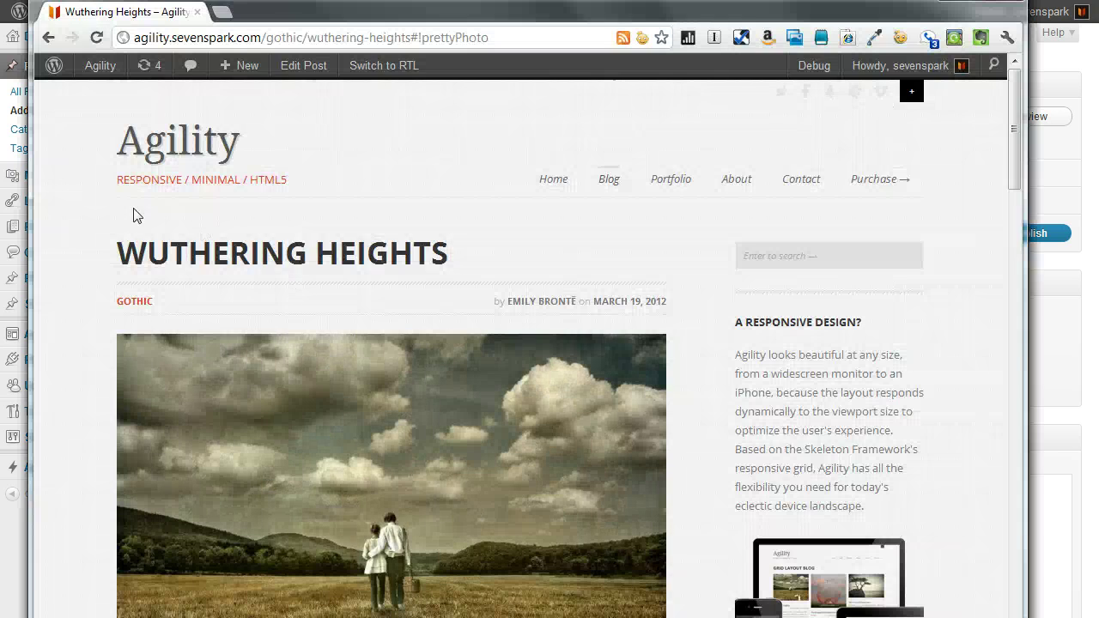
Examine the published Wuthering Heights demo post on the Agility site, from its featured image through the blockquote and divider.
scroll(96, 249, "down", 1)
scroll(96, 249, "down", 4)
scroll(98, 258, "up", 5)
scroll(151, 354, "down", 10)
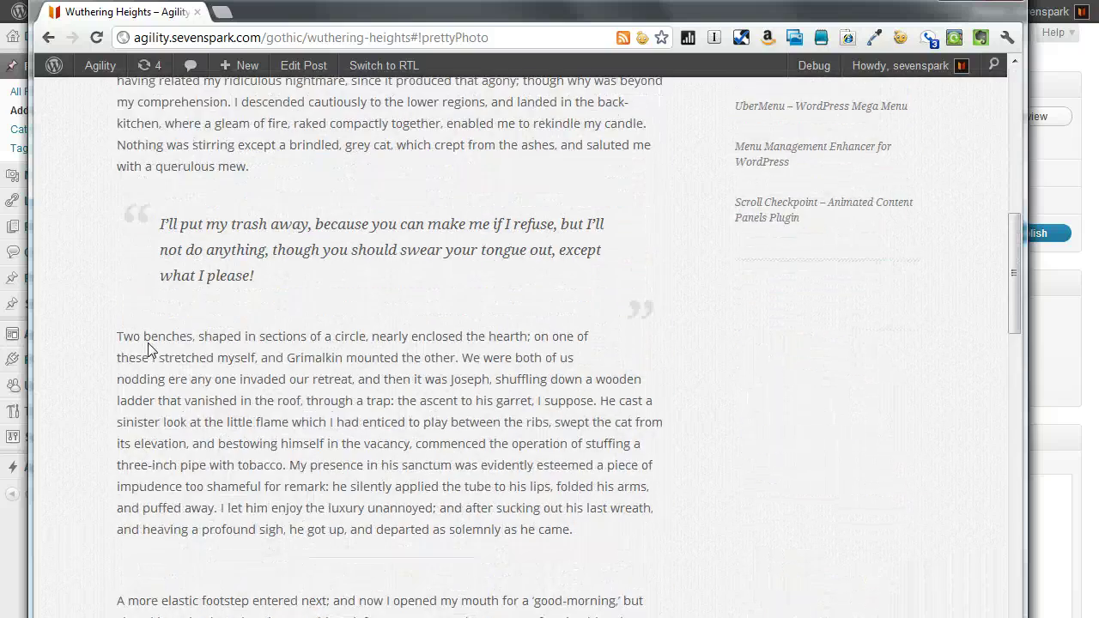
scroll(151, 344, "up", 10)
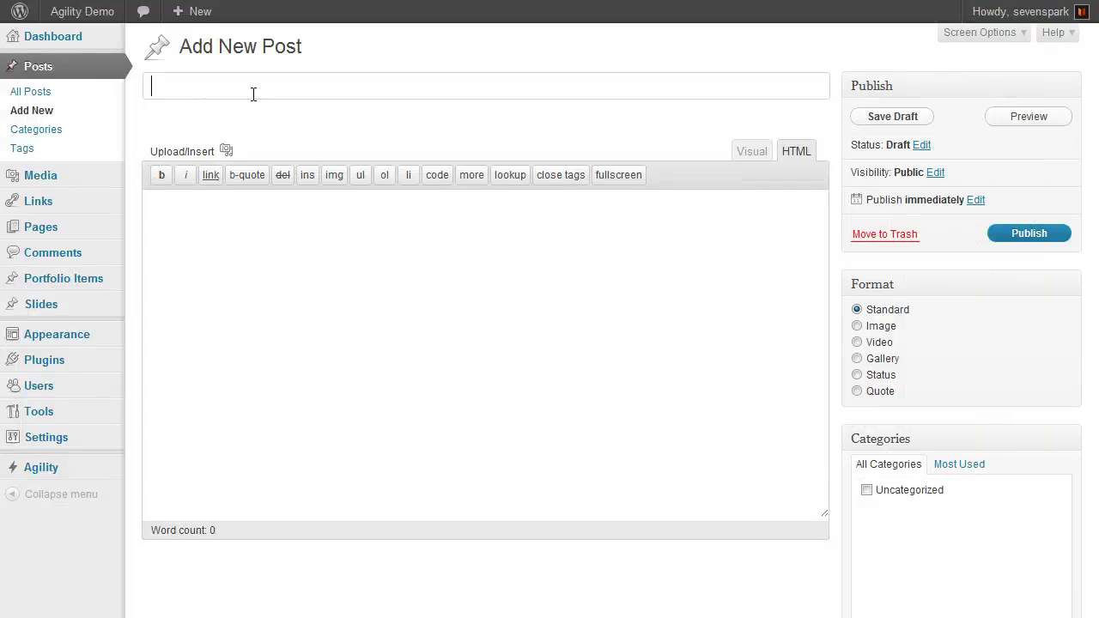
Title the post "Wuthering Heights" and paste the prepared HTML article text into the post body.
type("Wuthering Heights")
left_click(339, 304)
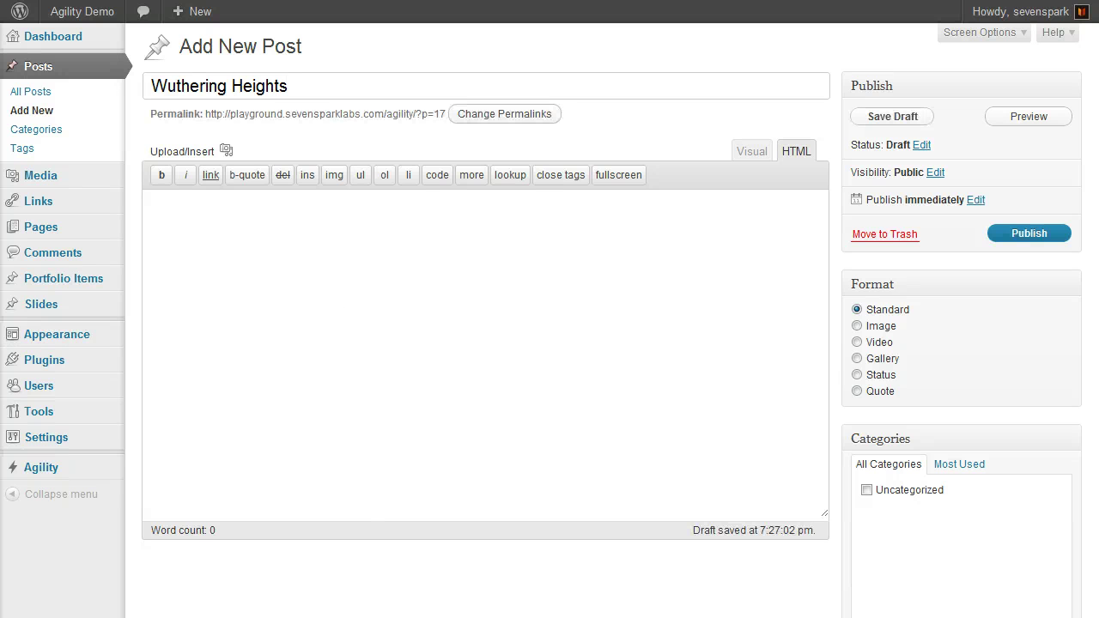
key("ctrl+v")
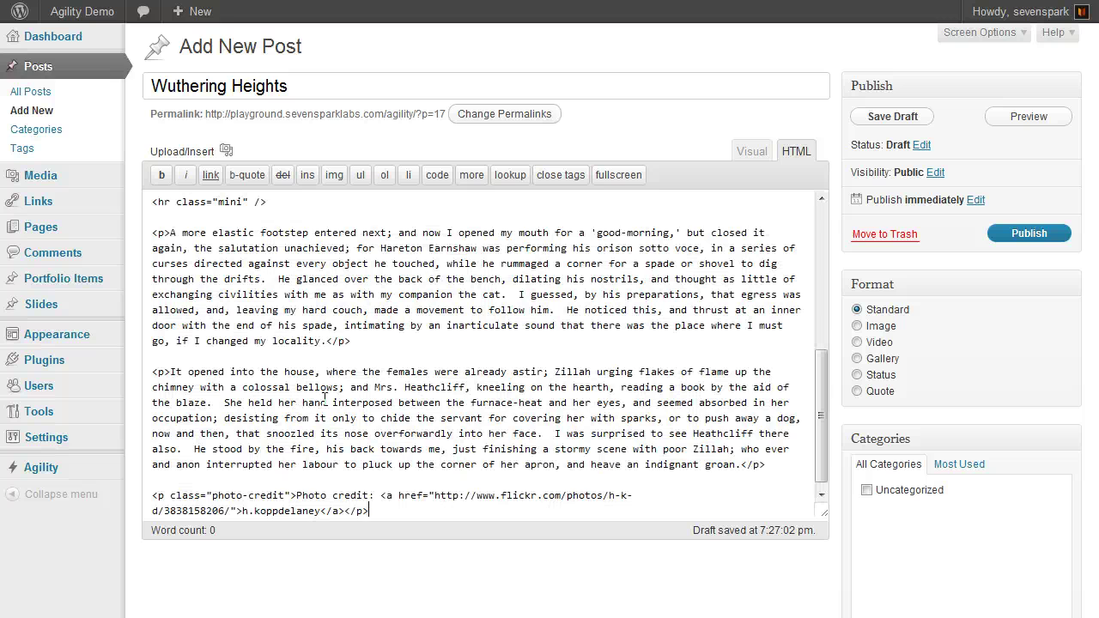
Examine the pasted HTML in the post body, including the more tag, blockquote, mini horizontal rule and photo credit.
scroll(326, 399, "down", 3)
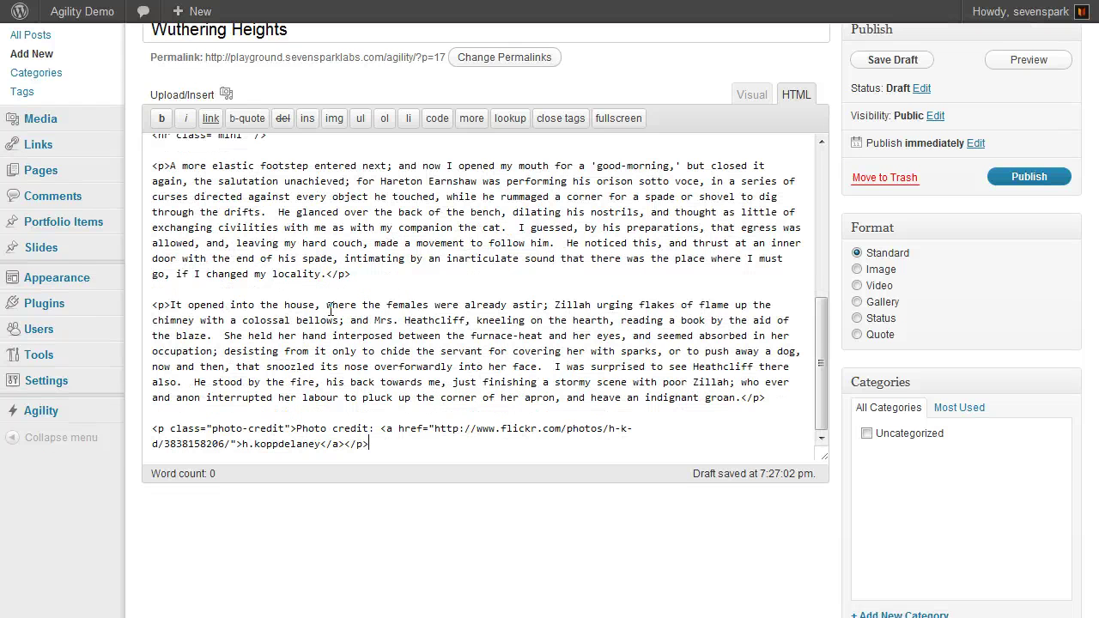
scroll(336, 309, "up", 3)
scroll(262, 269, "down", 3)
scroll(219, 212, "up", 6)
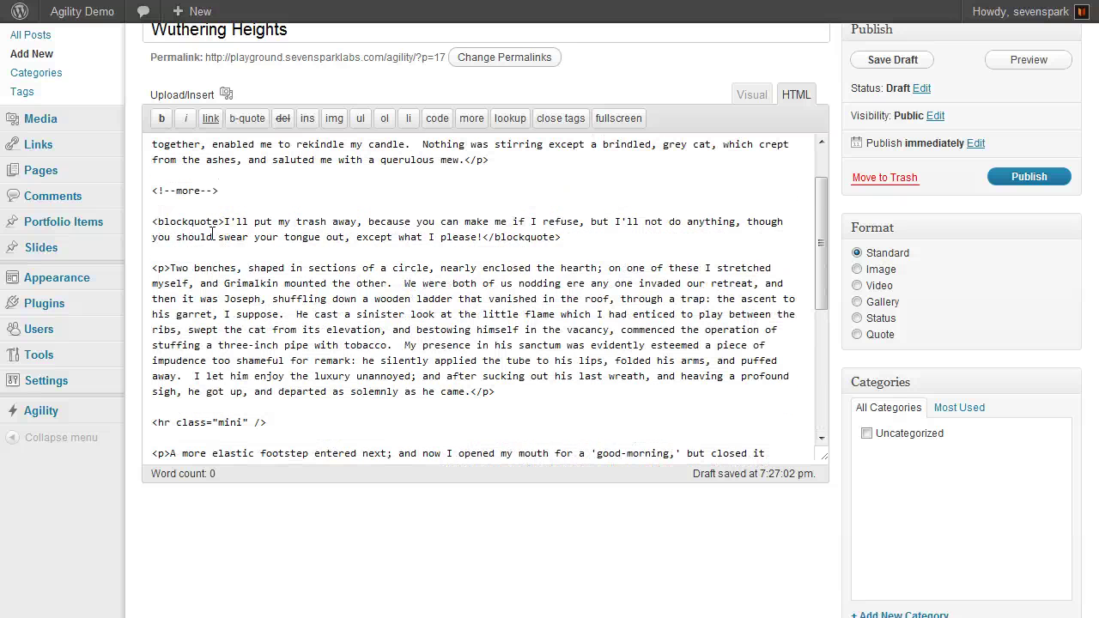
left_click_drag(213, 222, 235, 234)
left_click(286, 296)
scroll(275, 318, "down", 4)
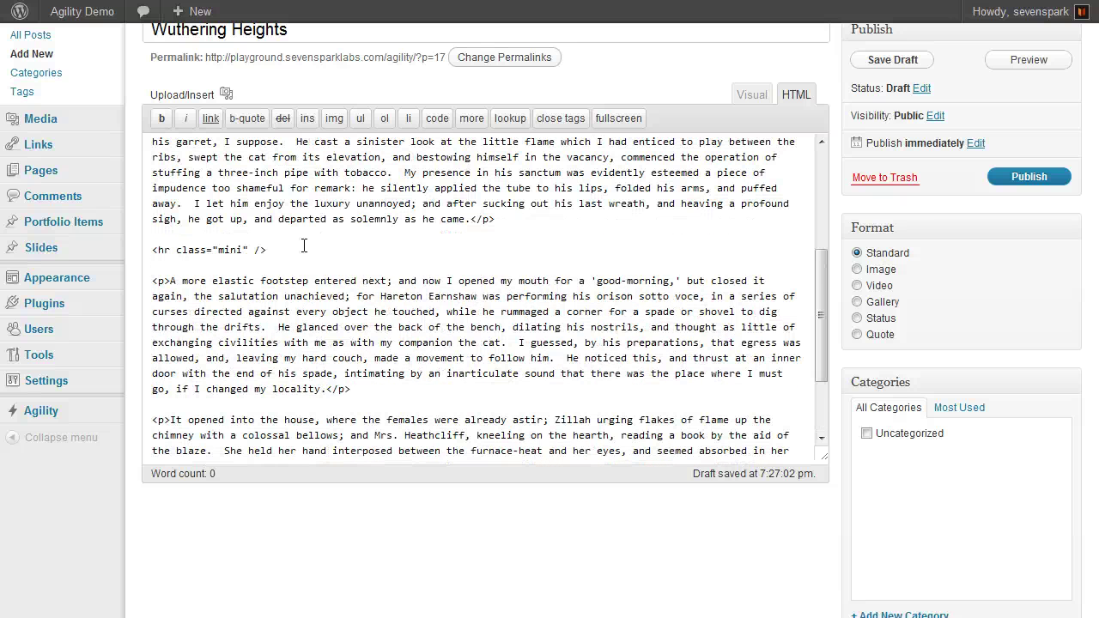
left_click_drag(319, 249, 145, 246)
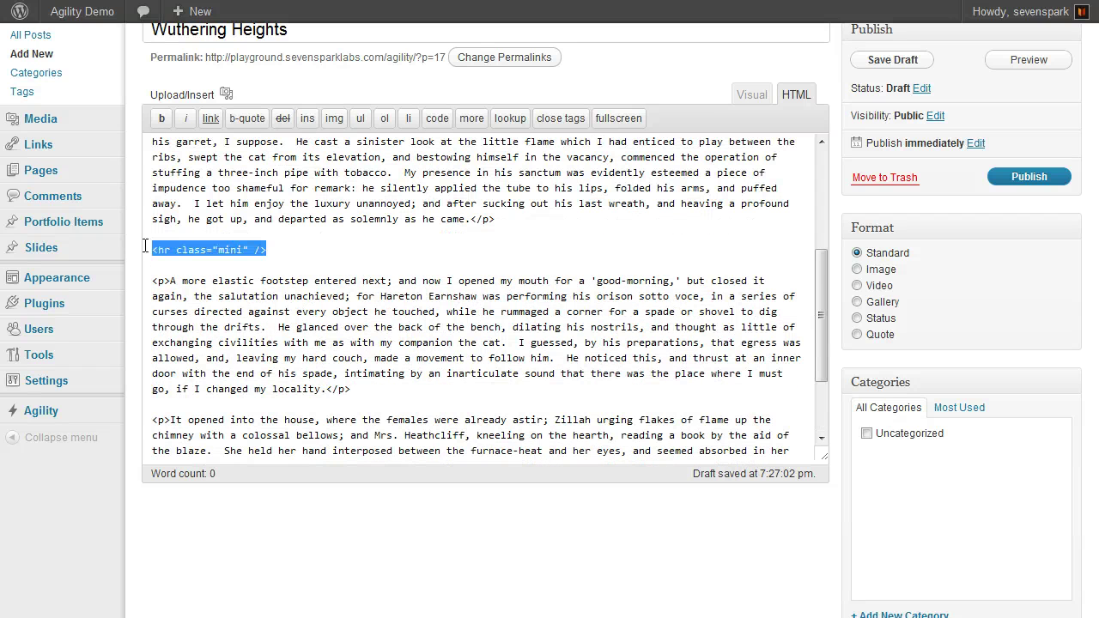
left_click(416, 402)
scroll(355, 367, "down", 1)
scroll(356, 368, "down", 2)
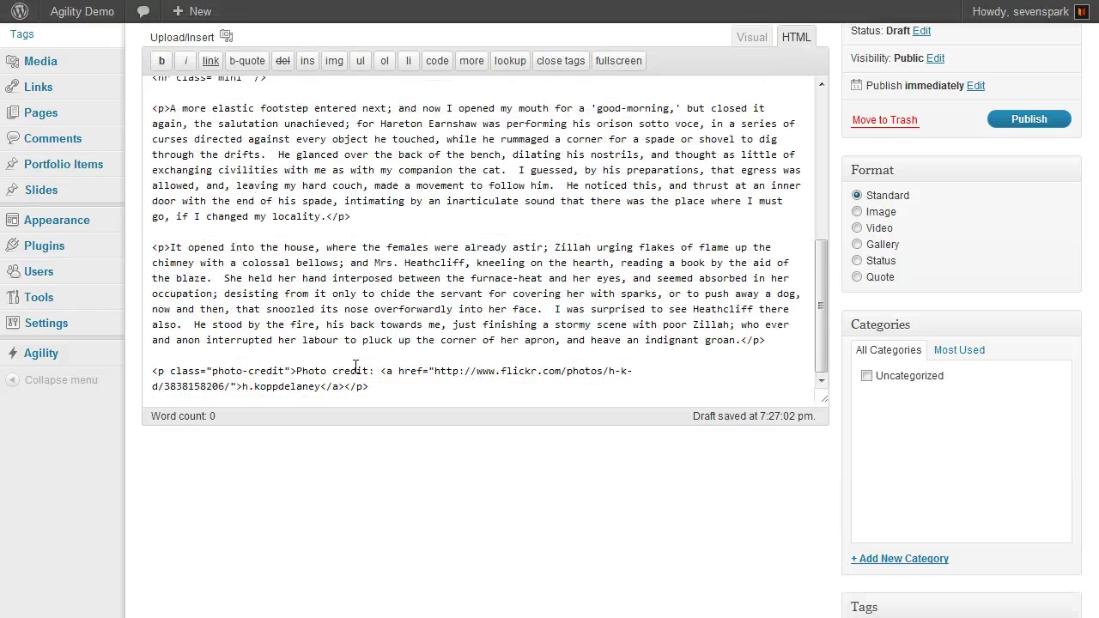
scroll(438, 330, "up", 10)
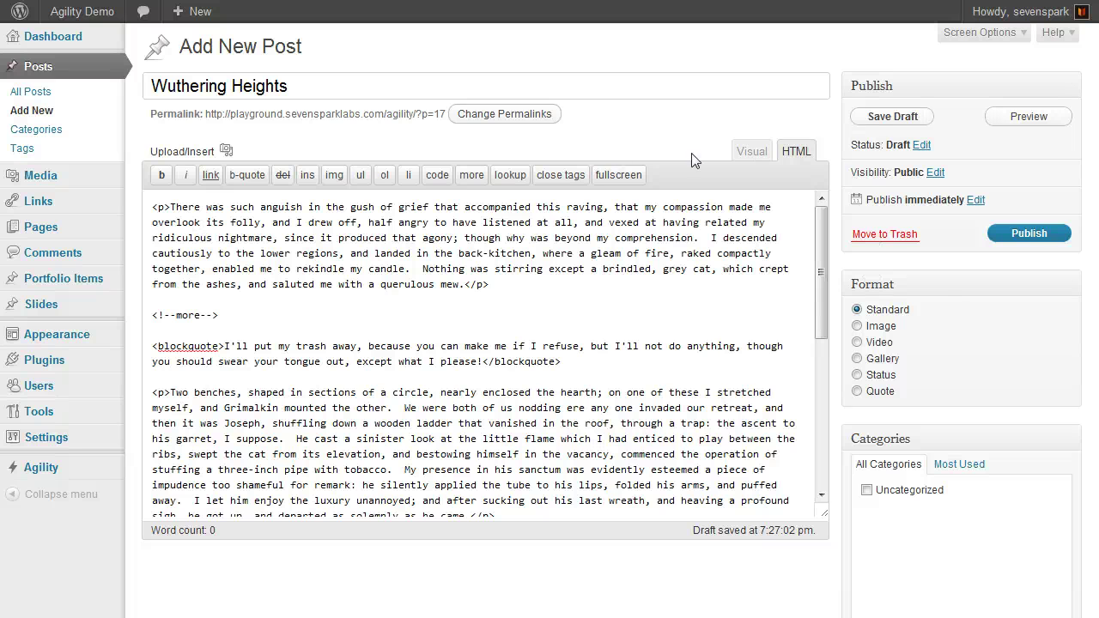
scroll(661, 344, "down", 4)
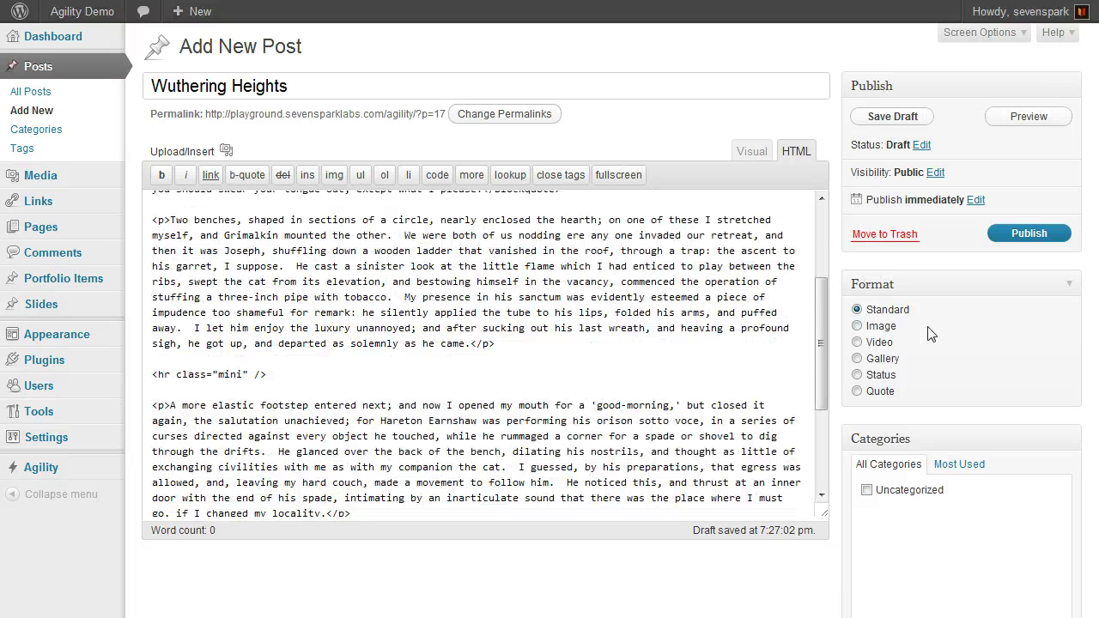
Create a new category named "Gothic" and assign it to the post.
scroll(940, 342, "down", 1)
scroll(889, 344, "up", 1)
scroll(1003, 447, "down", 3)
scroll(1003, 454, "down", 2)
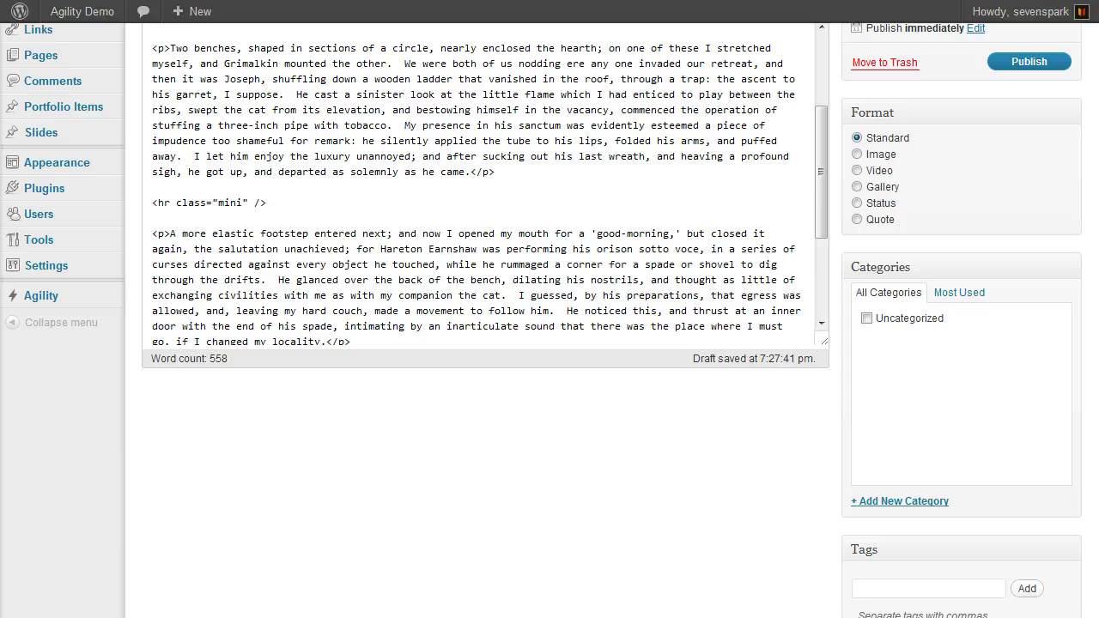
left_click(918, 503)
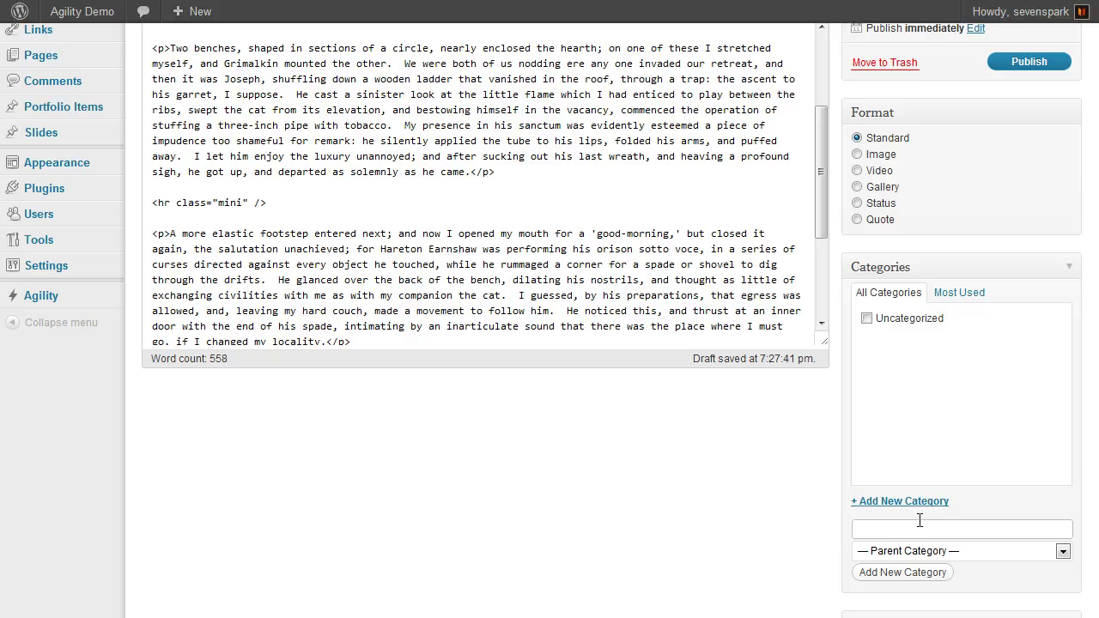
type("Gothic")
left_click(902, 574)
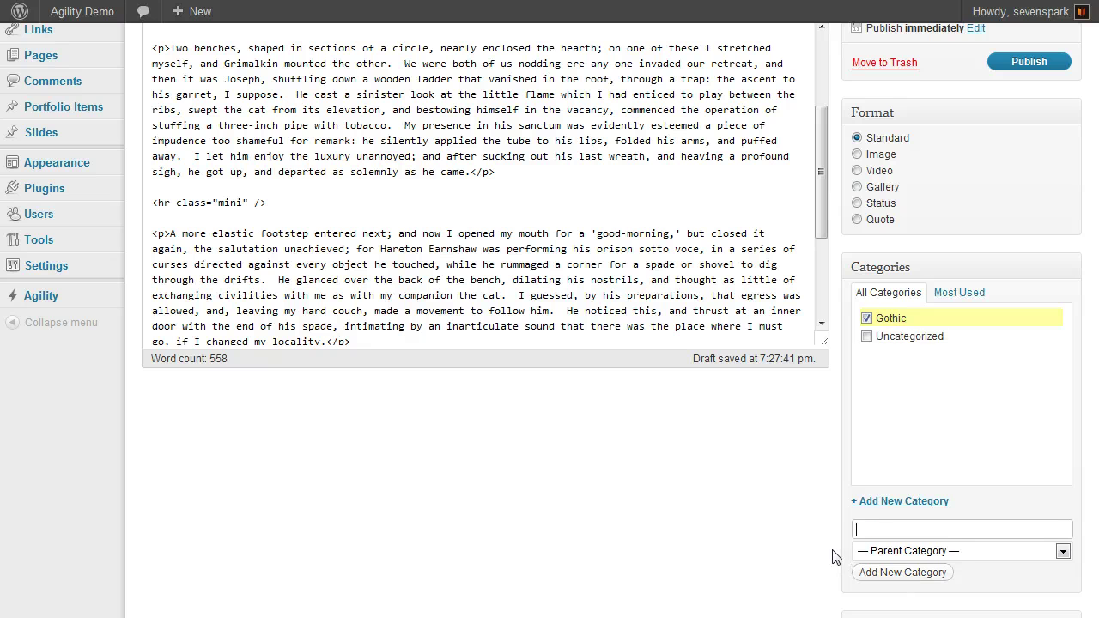
Add the tags Catherine, Heathcliff, English and novel to the post.
scroll(815, 442, "down", 3)
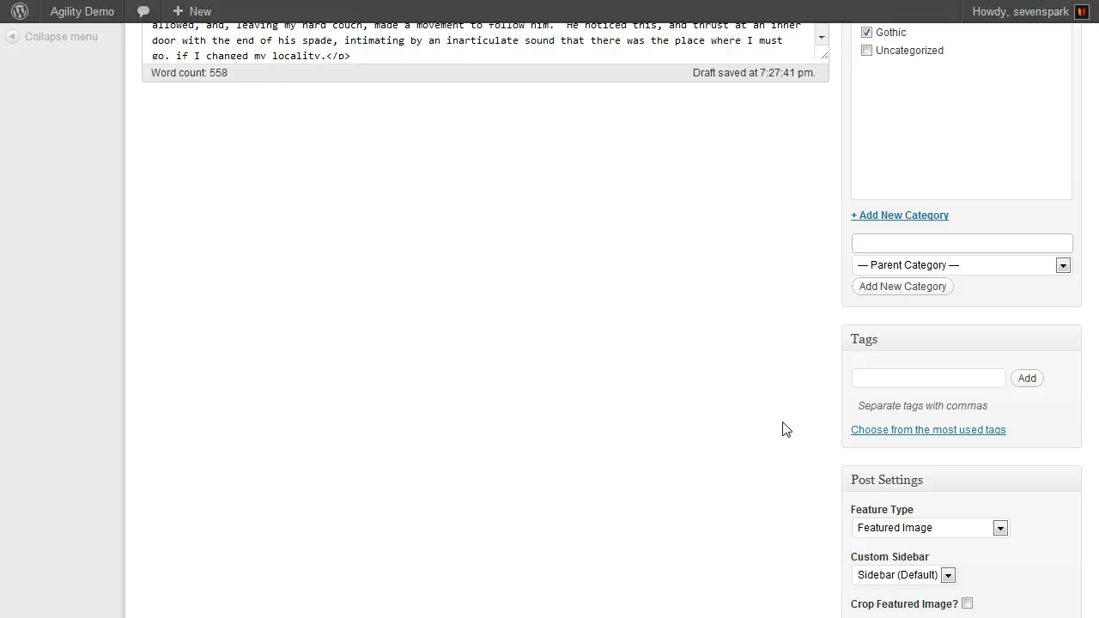
left_click(912, 377)
type("Catherin")
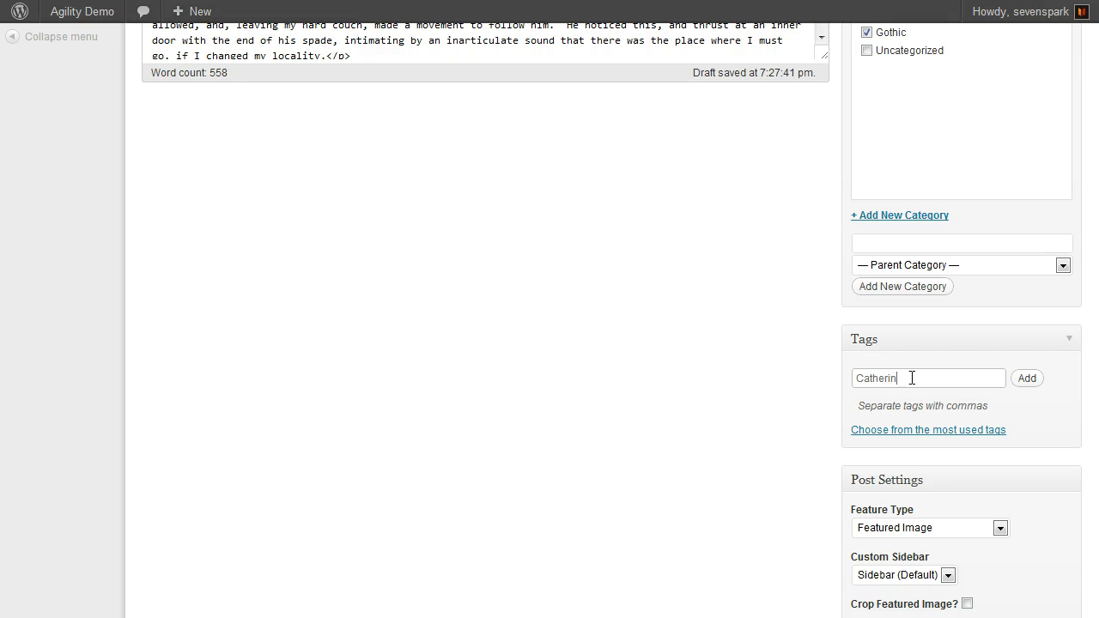
type("e, Heathcliffe,")
key("BackSpace")
key("BackSpace")
key("BackSpace")
key("BackSpace")
type(", English, novel")
left_click(1027, 378)
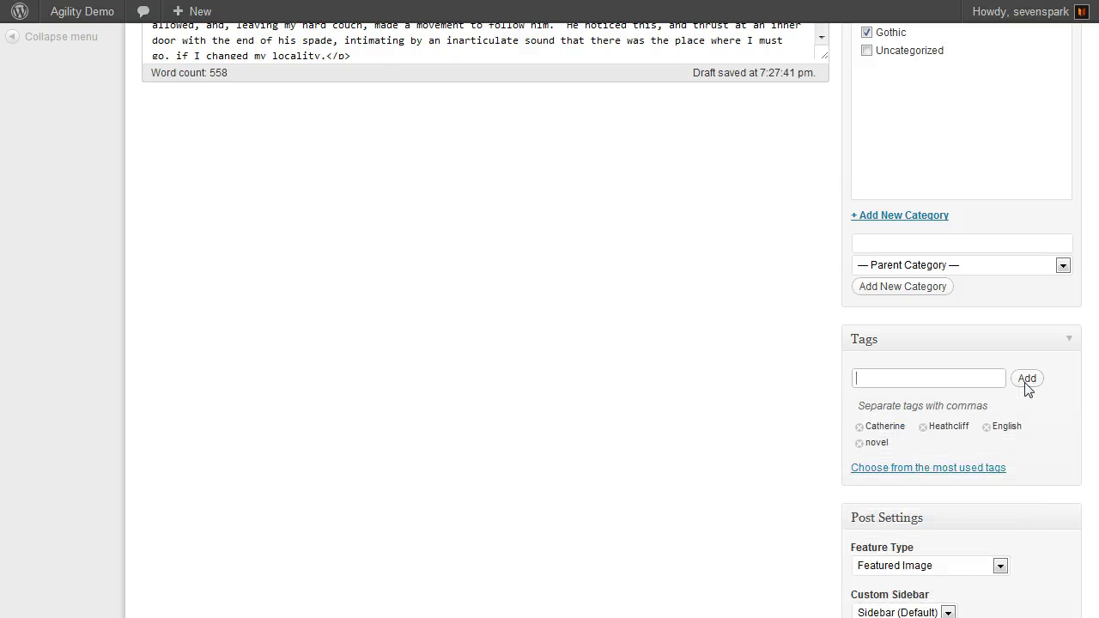
Examine the Feature Type and Custom Sidebar choices in the post settings, keeping Featured Image and Sidebar (Default).
scroll(1035, 476, "down", 2)
scroll(1029, 478, "down", 1)
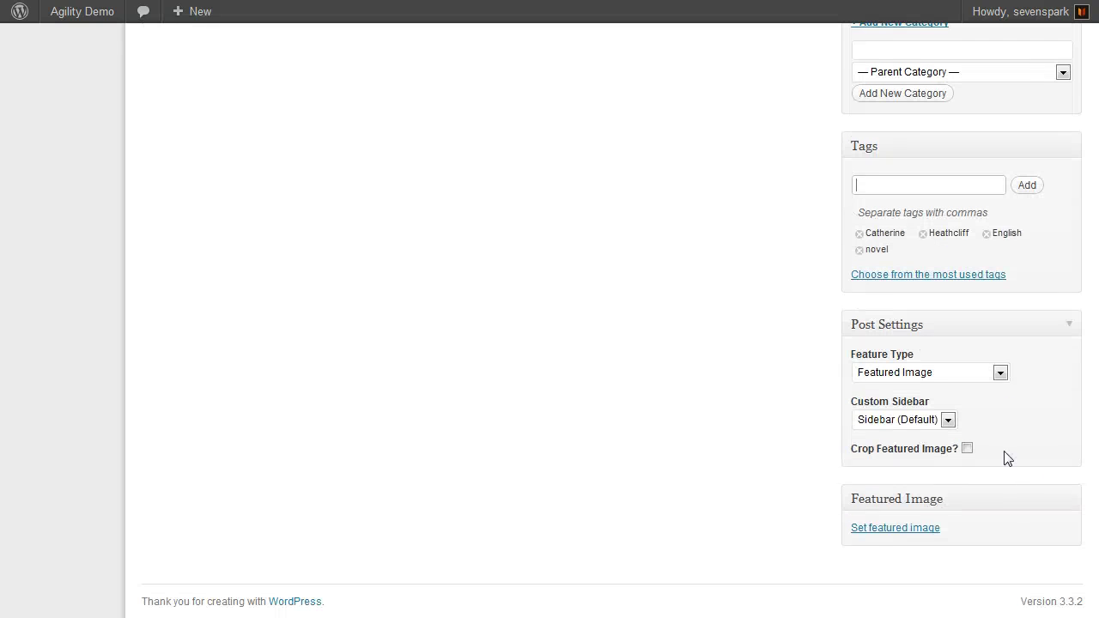
left_click(976, 371)
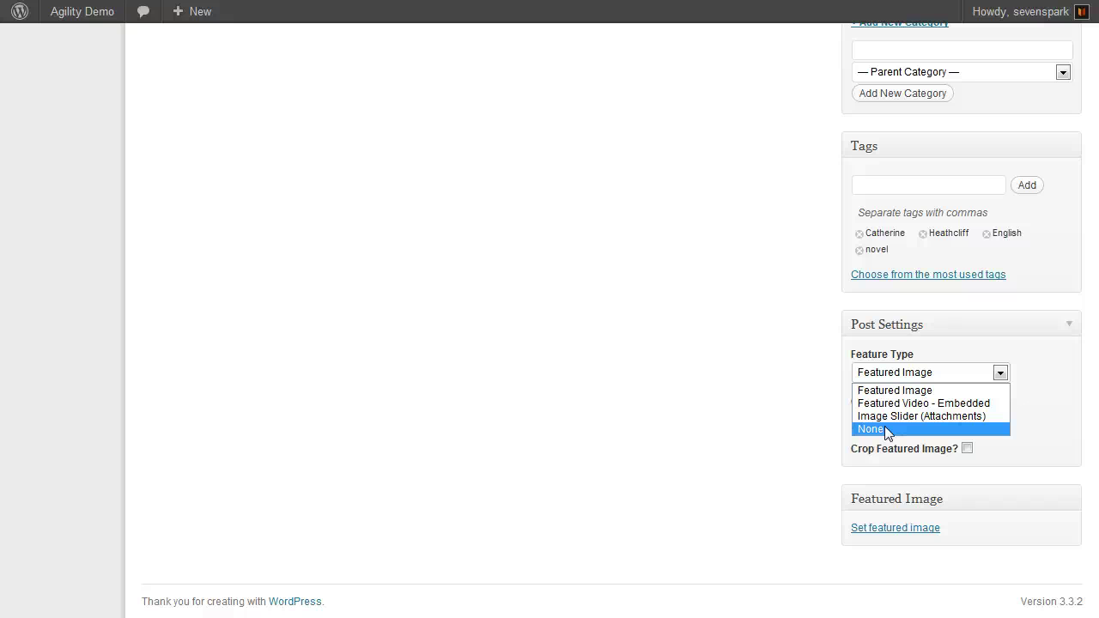
left_click(944, 389)
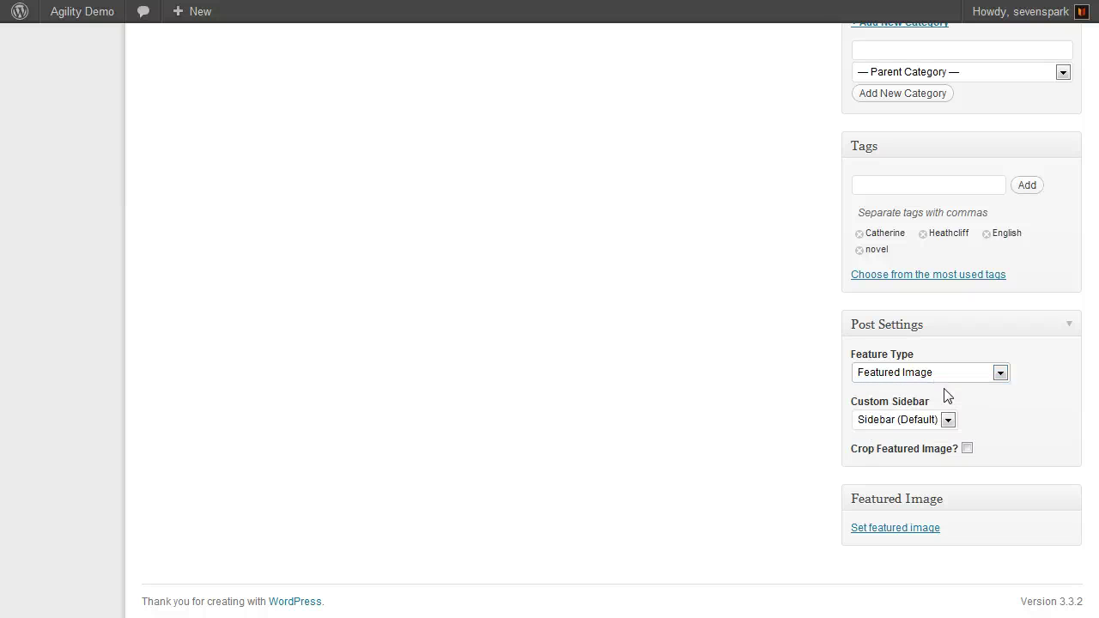
left_click(959, 371)
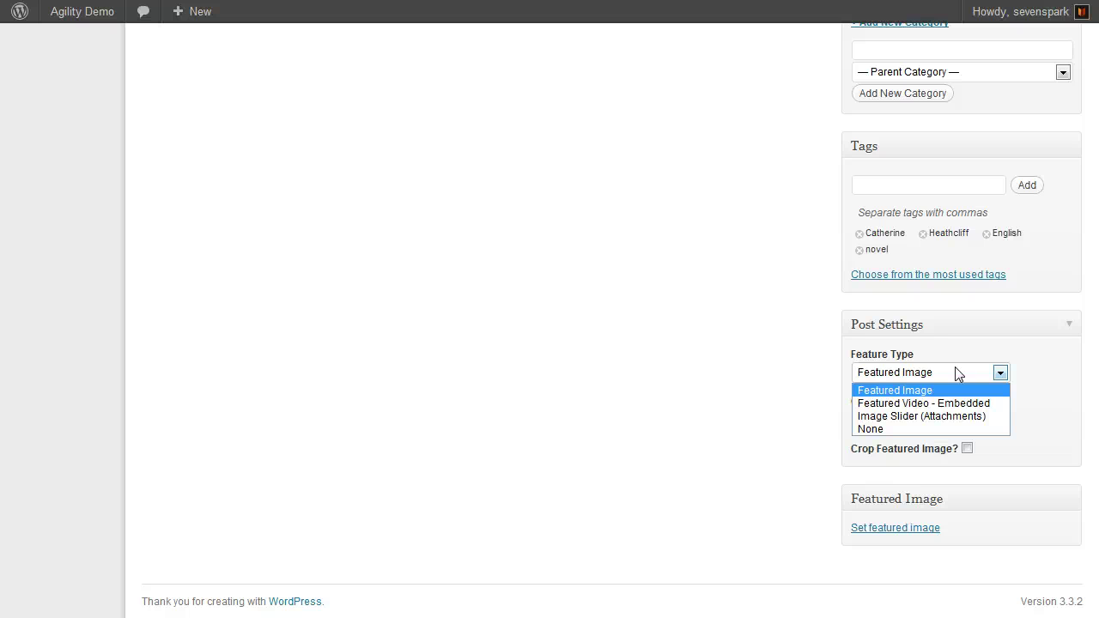
left_click(958, 373)
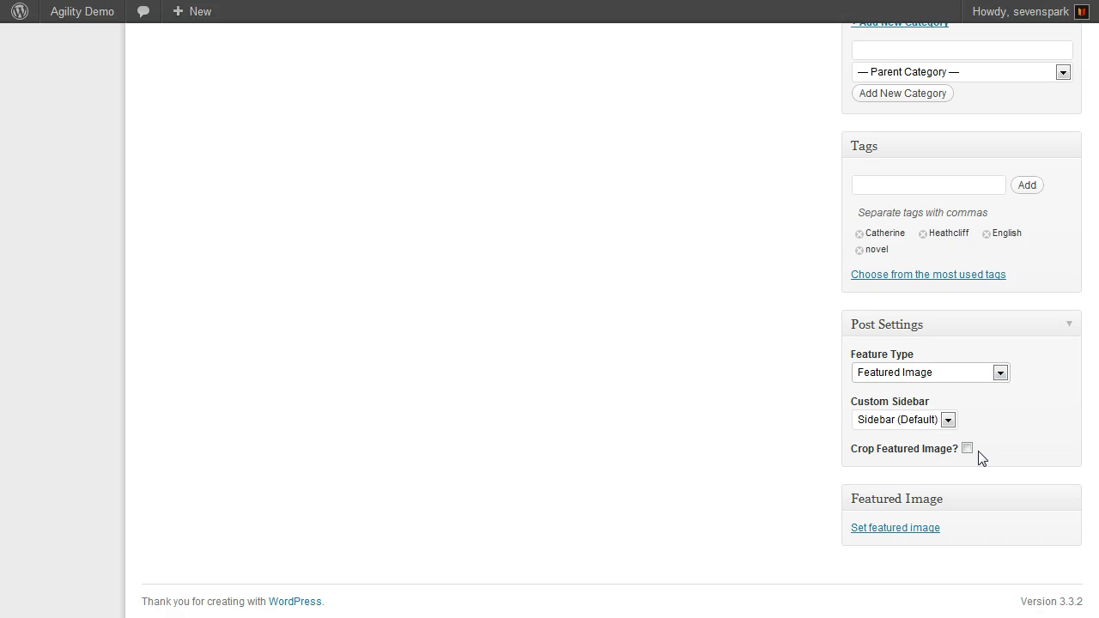
left_click(949, 421)
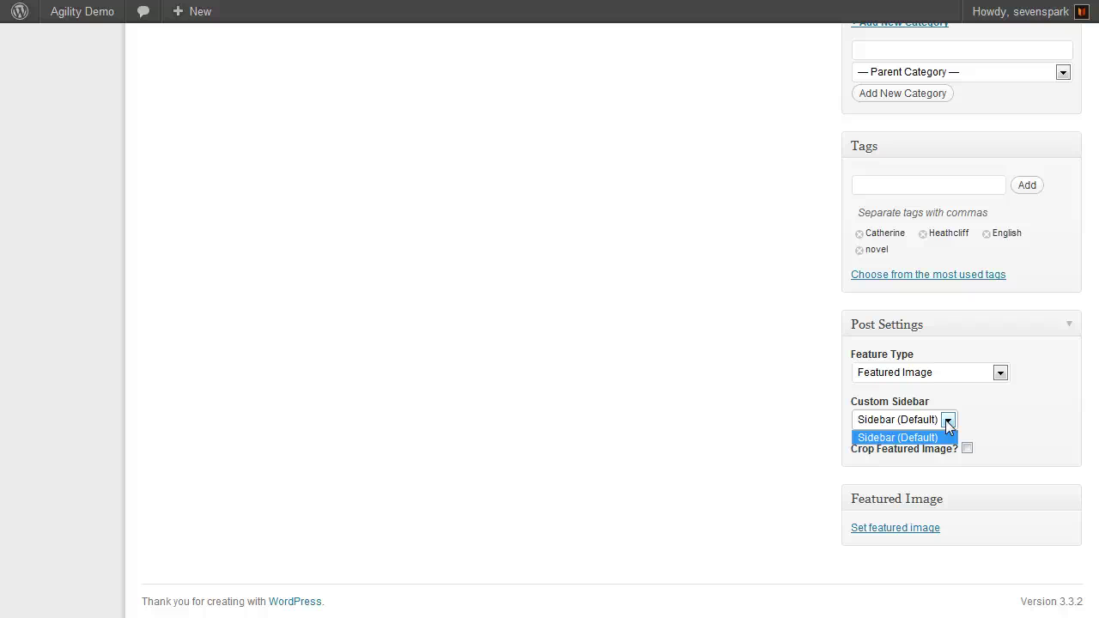
left_click(897, 420)
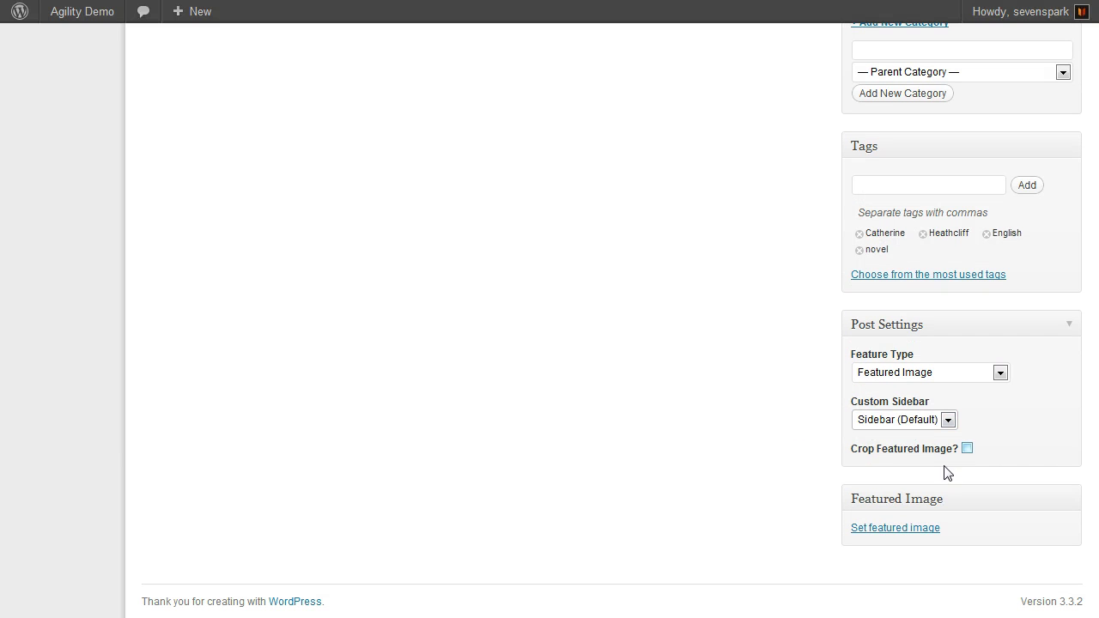
Upload the "wuthering" picture from the images folder as media for the post's featured image.
left_click(898, 528)
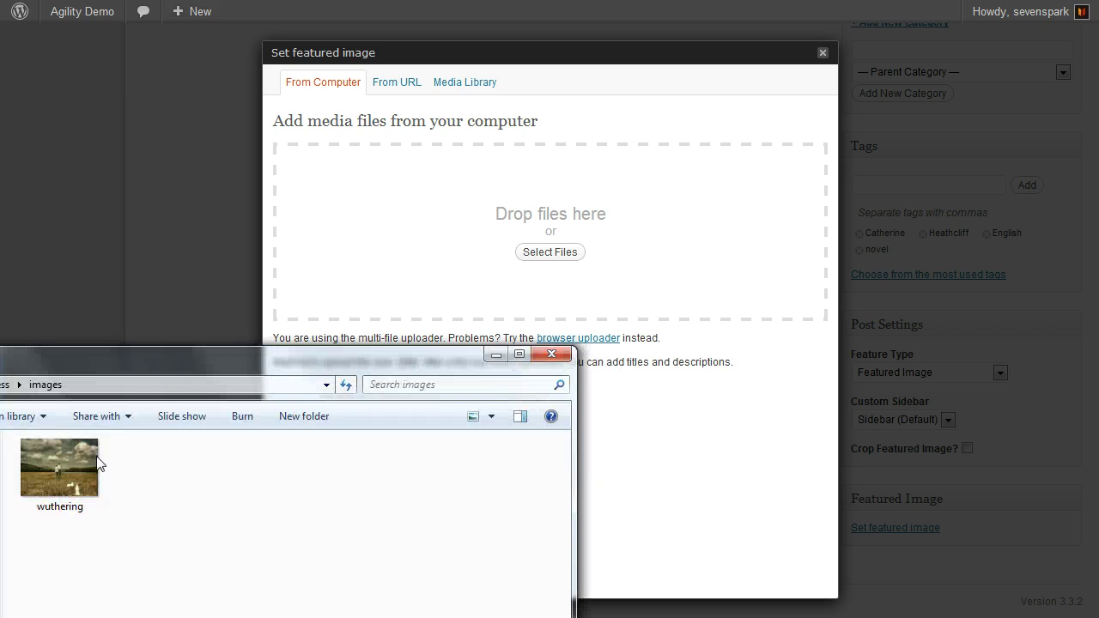
left_click(61, 450)
left_click_drag(49, 465, 528, 261)
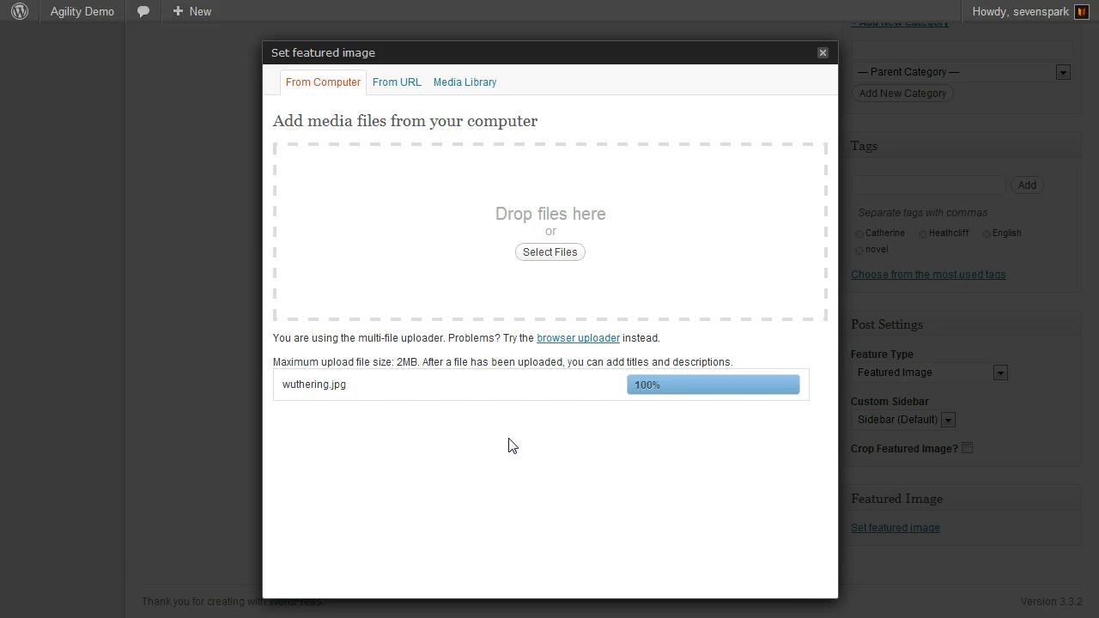
Give the uploaded image the title "Wuthering Heights" and caption "by Emily Bronte", and use it as the post's featured image.
scroll(619, 451, "down", 5)
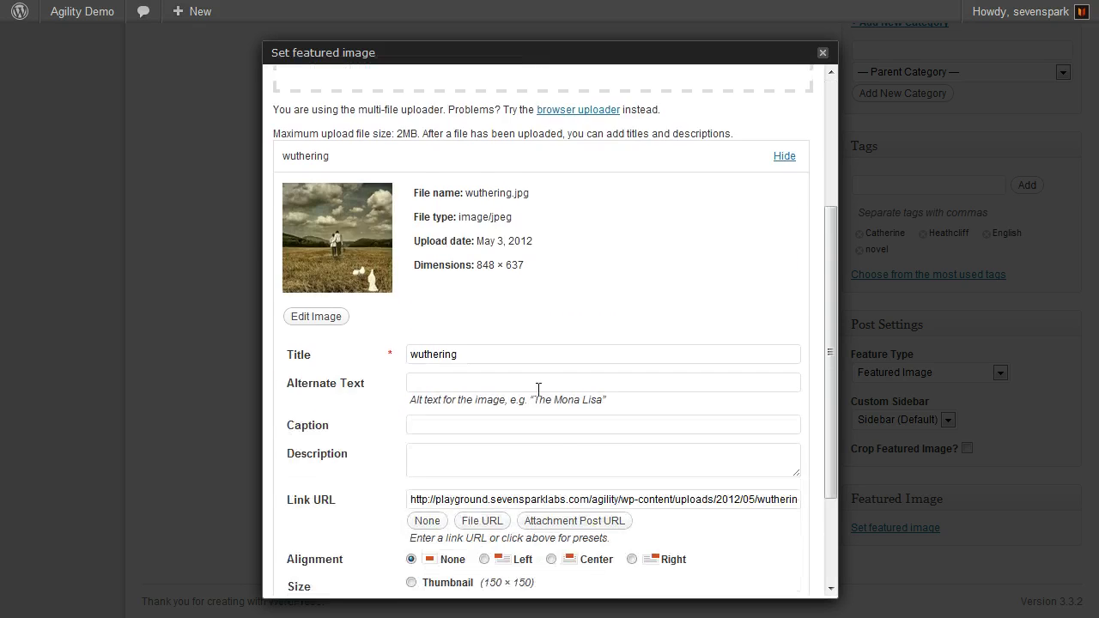
left_click_drag(487, 292, 319, 290)
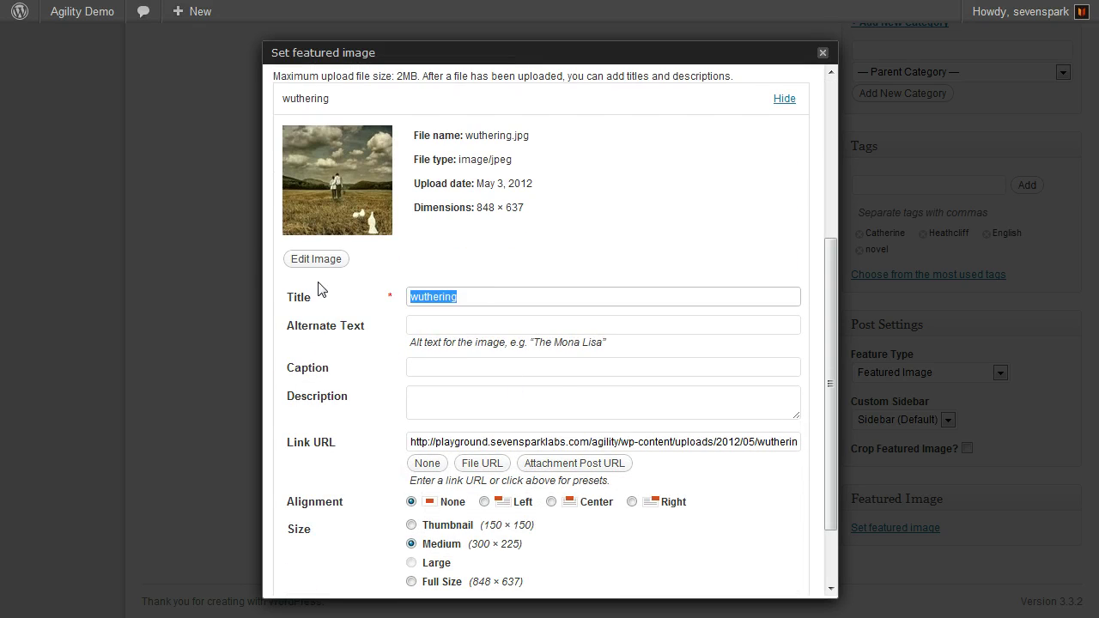
type("Wuthering Heights")
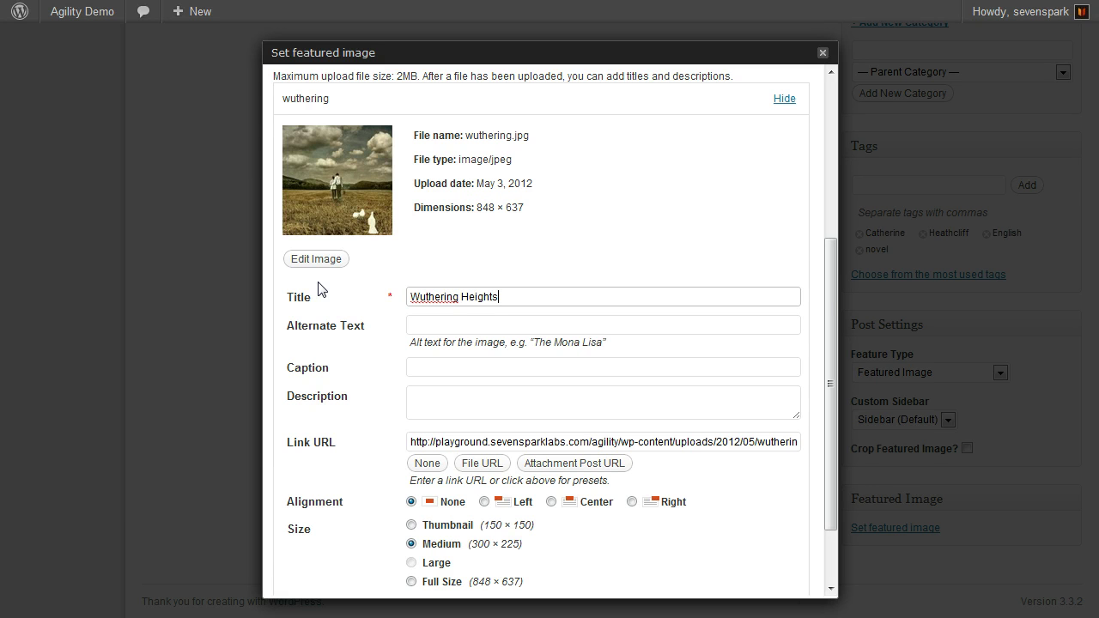
left_click(486, 323)
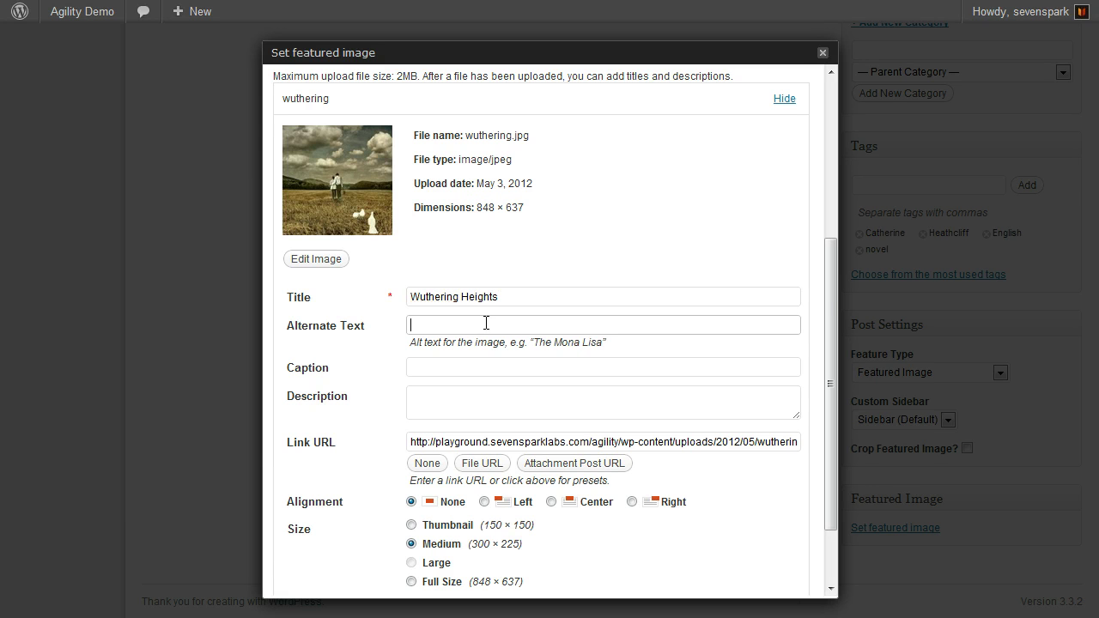
left_click(462, 367)
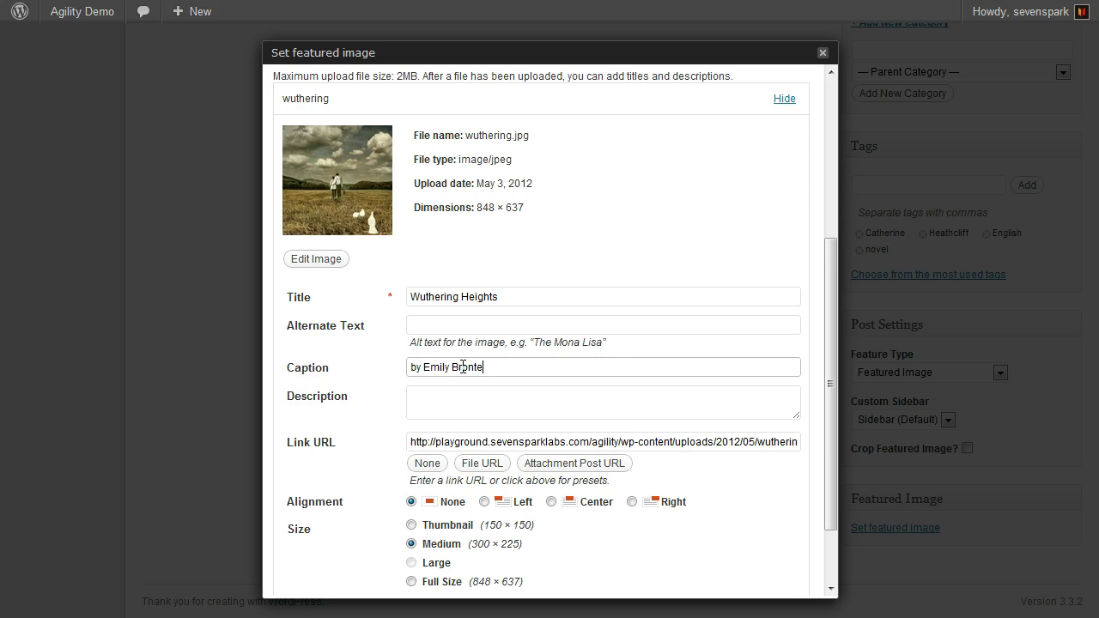
scroll(463, 367, "down", 2)
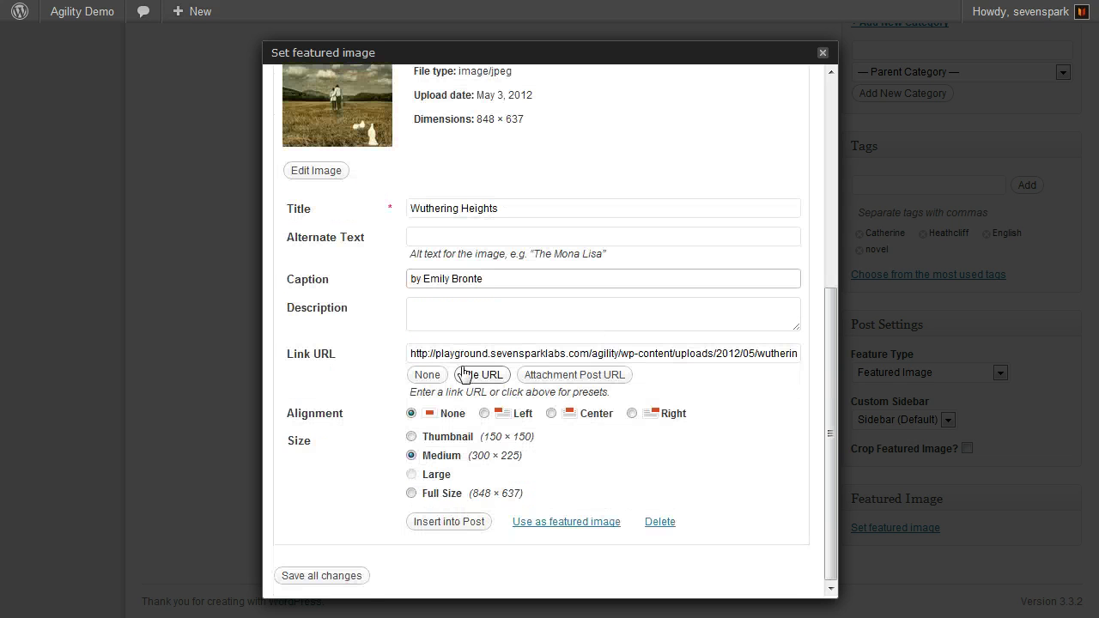
left_click(552, 526)
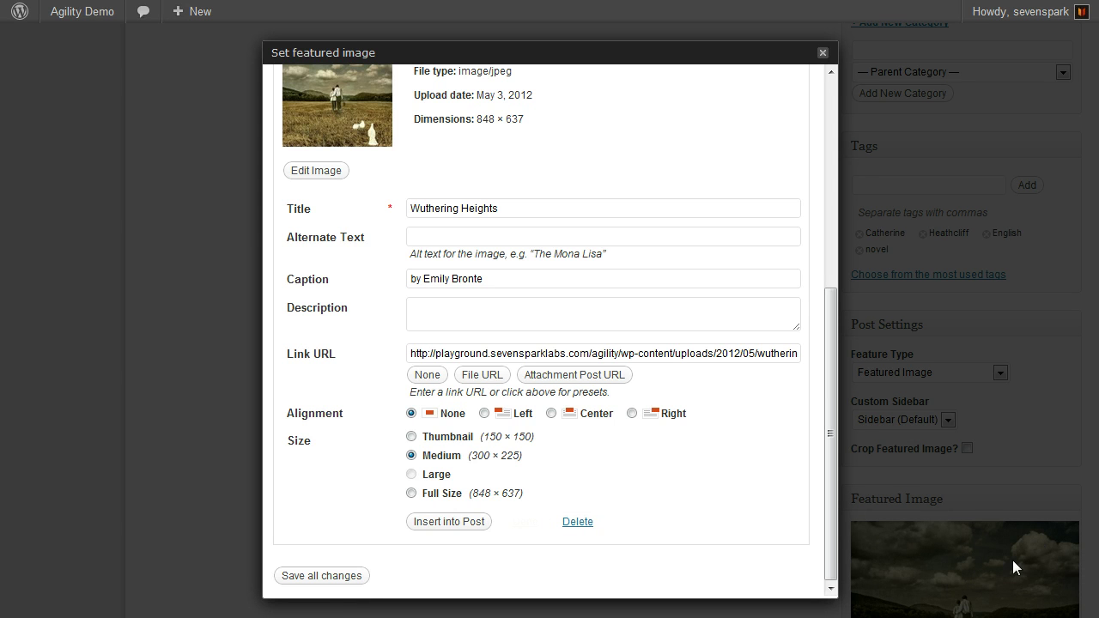
Save the featured image's title and caption changes, close the image dialog and check the image in the post settings.
left_click(325, 576)
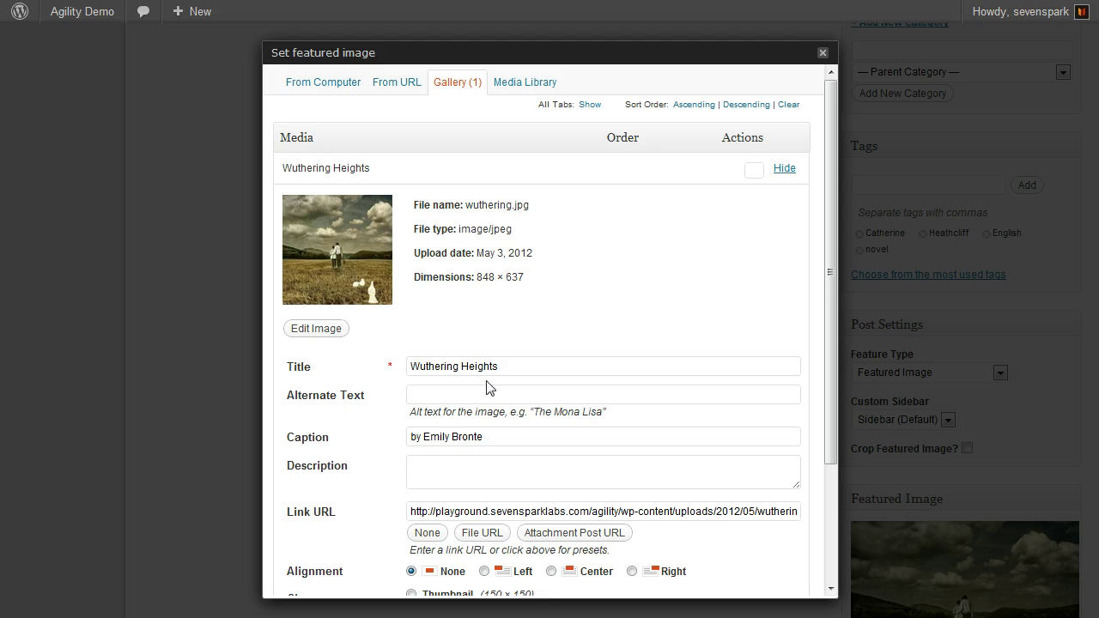
left_click(823, 55)
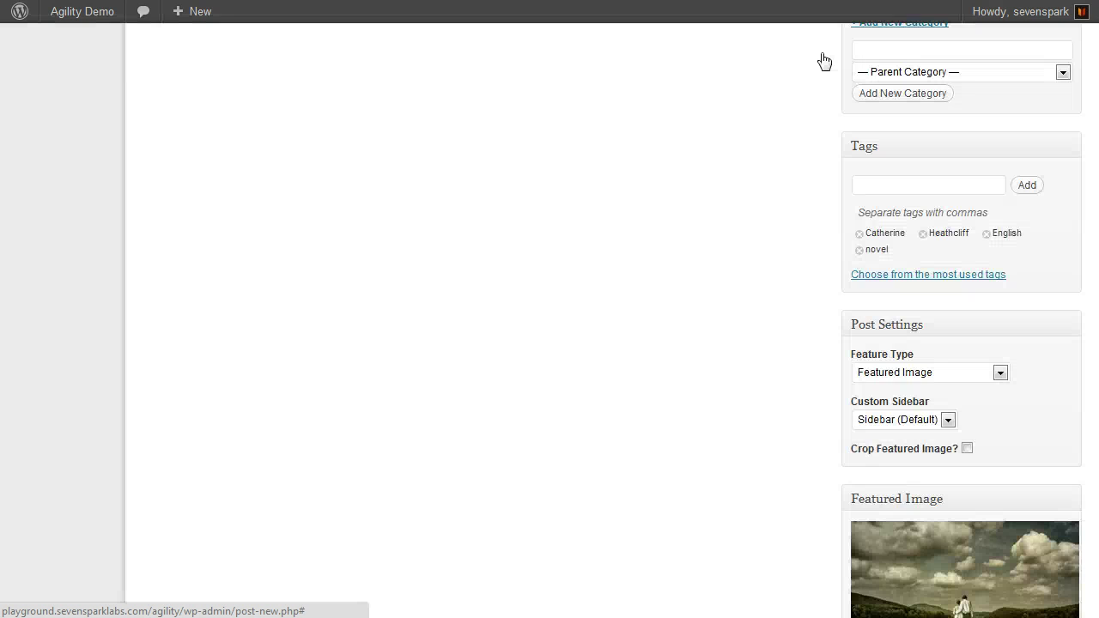
scroll(678, 365, "down", 3)
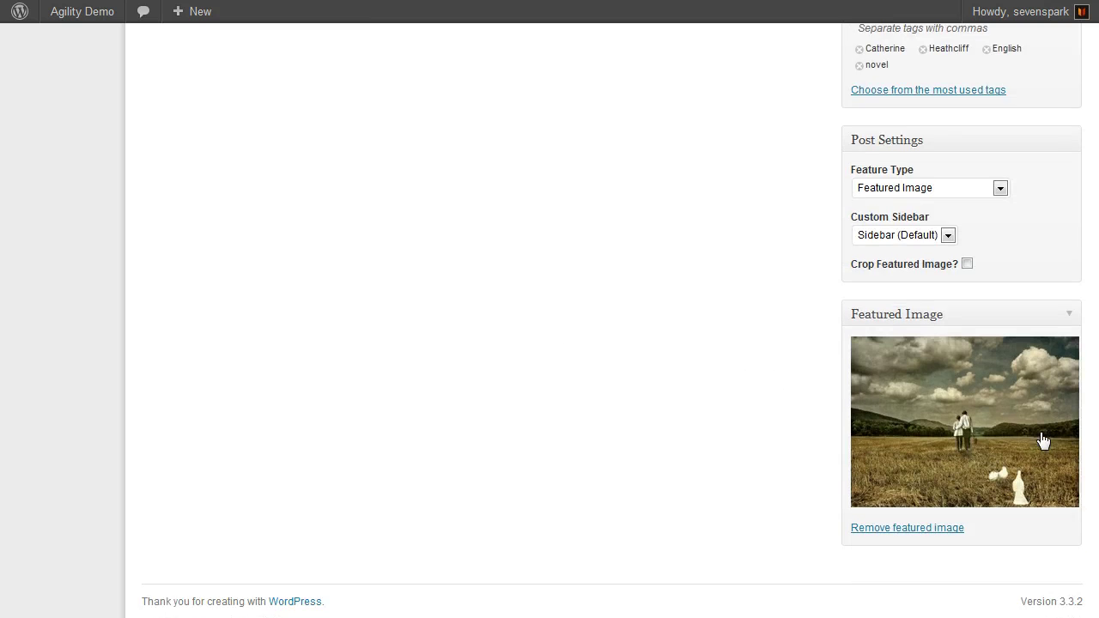
Publish the "Wuthering Heights" post.
scroll(783, 425, "up", 3)
scroll(782, 424, "up", 6)
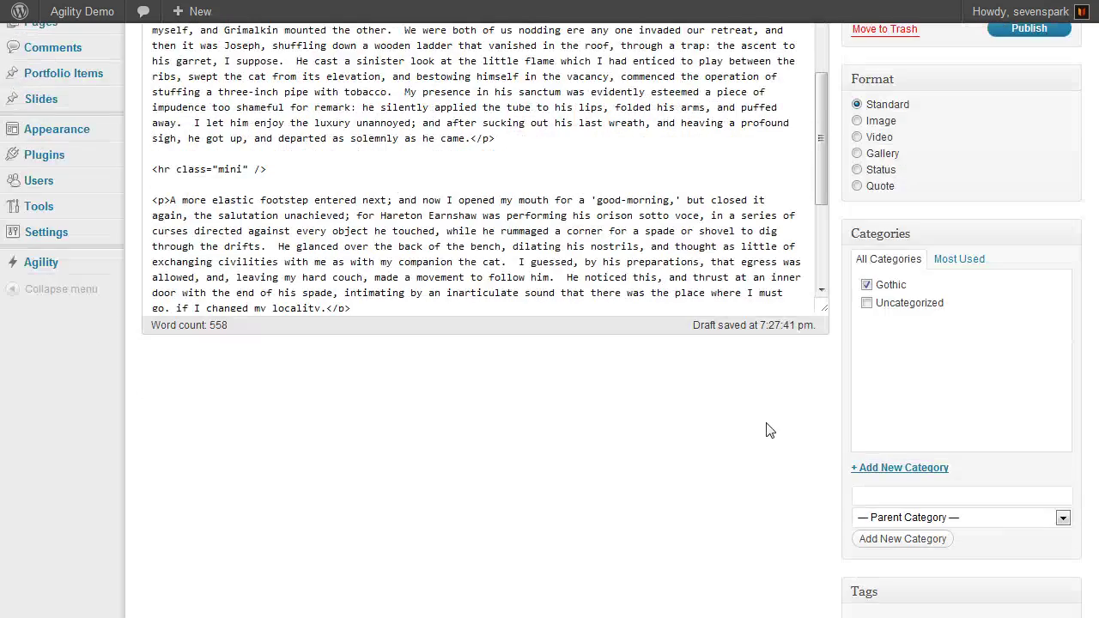
scroll(767, 443, "up", 3)
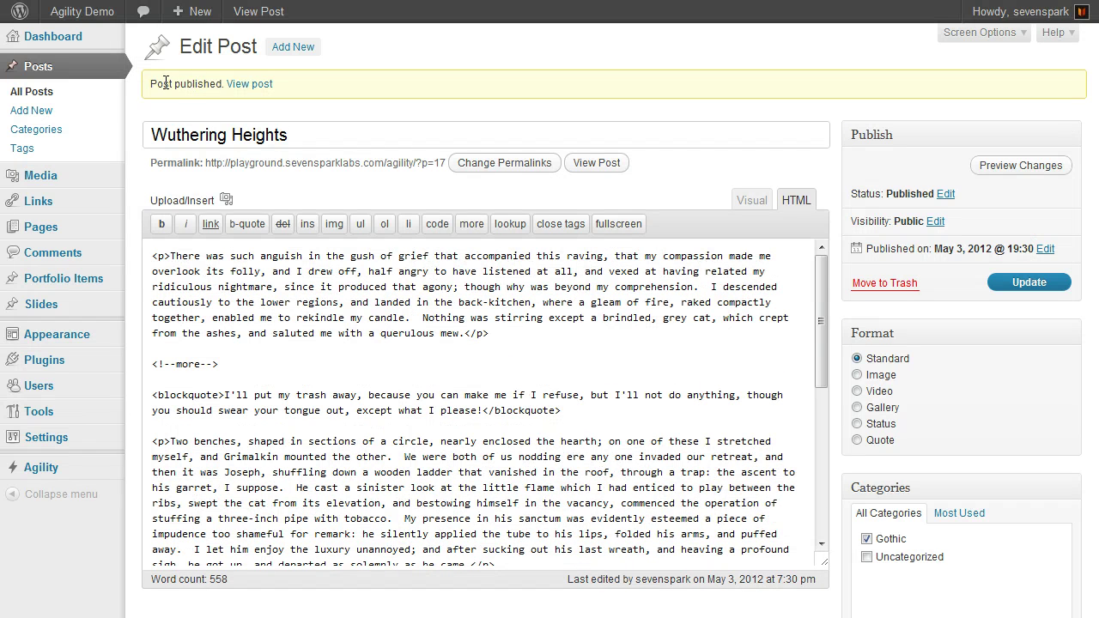
View the published post on the site and look over its title, featured image and opening text.
left_click(598, 163)
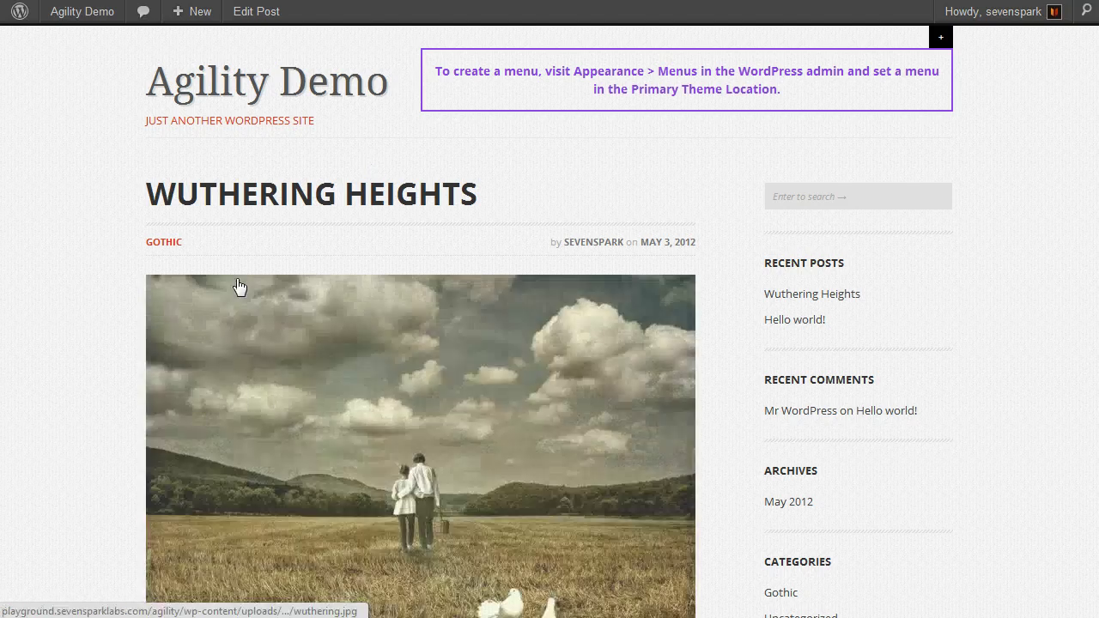
scroll(82, 181, "down", 6)
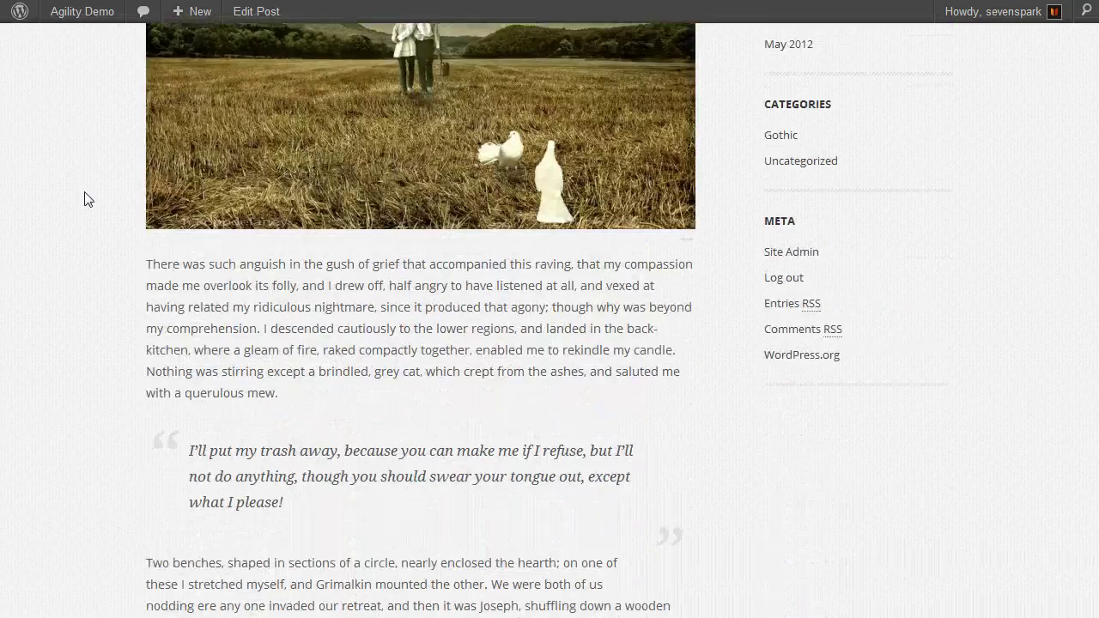
scroll(120, 258, "up", 3)
scroll(430, 283, "up", 3)
scroll(370, 290, "down", 3)
View the post's featured image enlarged with its title and caption, close it and look through the rest of the post.
left_click(495, 316)
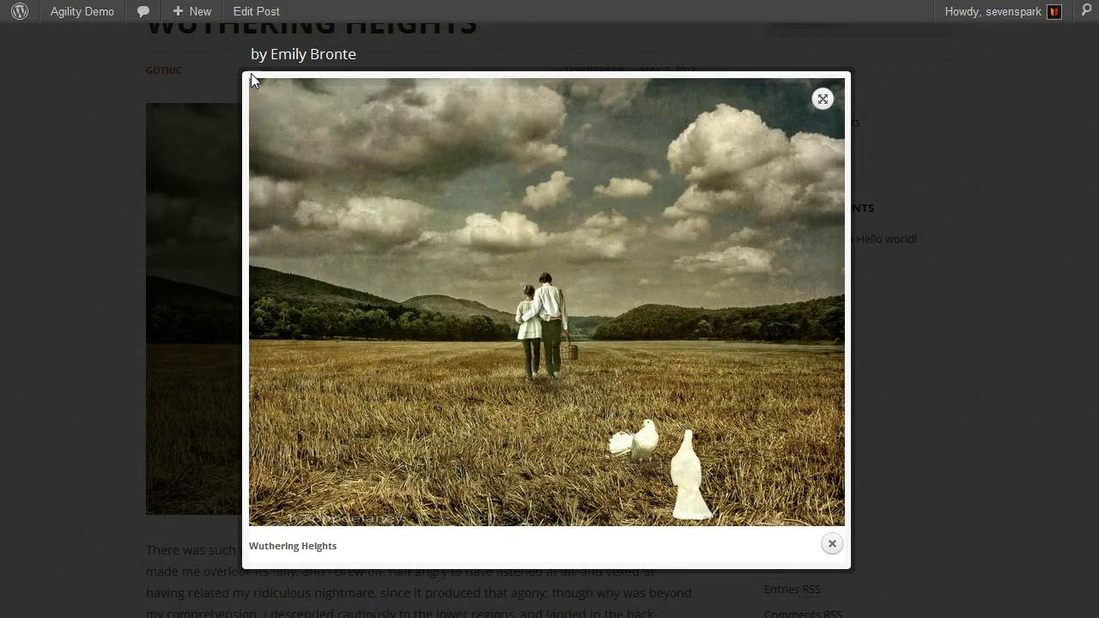
left_click(838, 546)
scroll(375, 493, "down", 5)
scroll(385, 485, "down", 6)
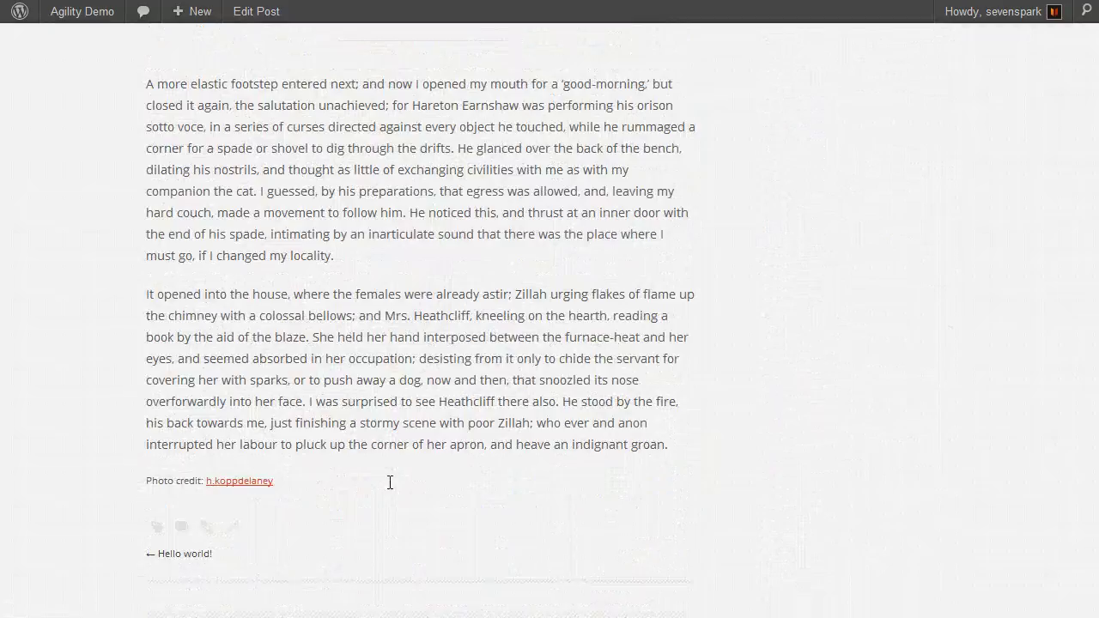
scroll(390, 483, "up", 4)
scroll(360, 484, "up", 12)
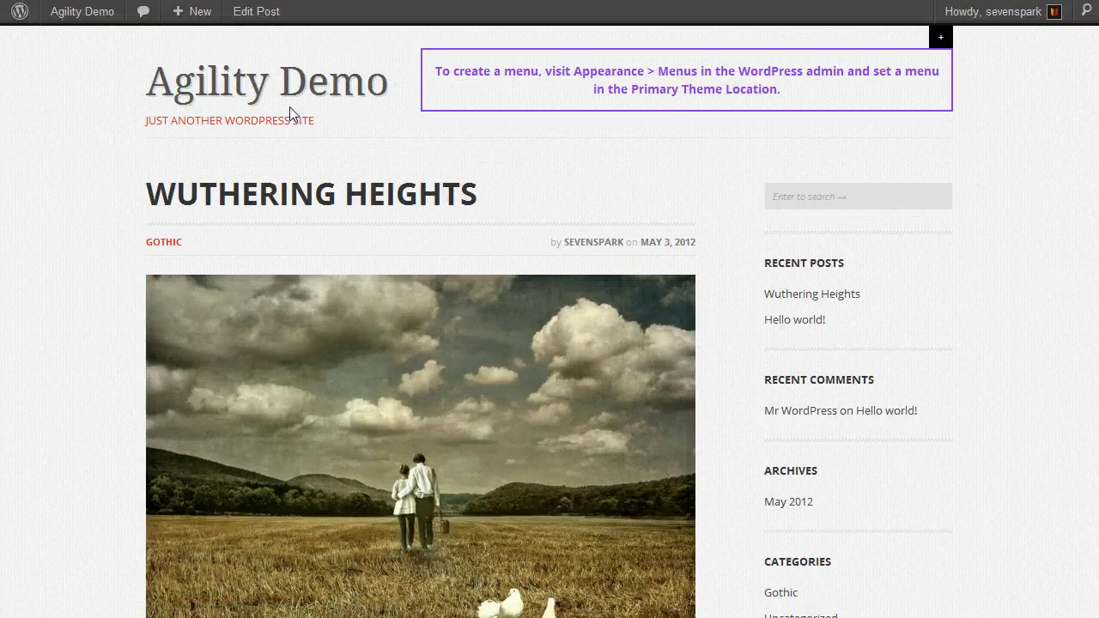
Go to the site's blog home page and inspect the "Wuthering Heights" entry, including its enlarged image.
left_click(251, 87)
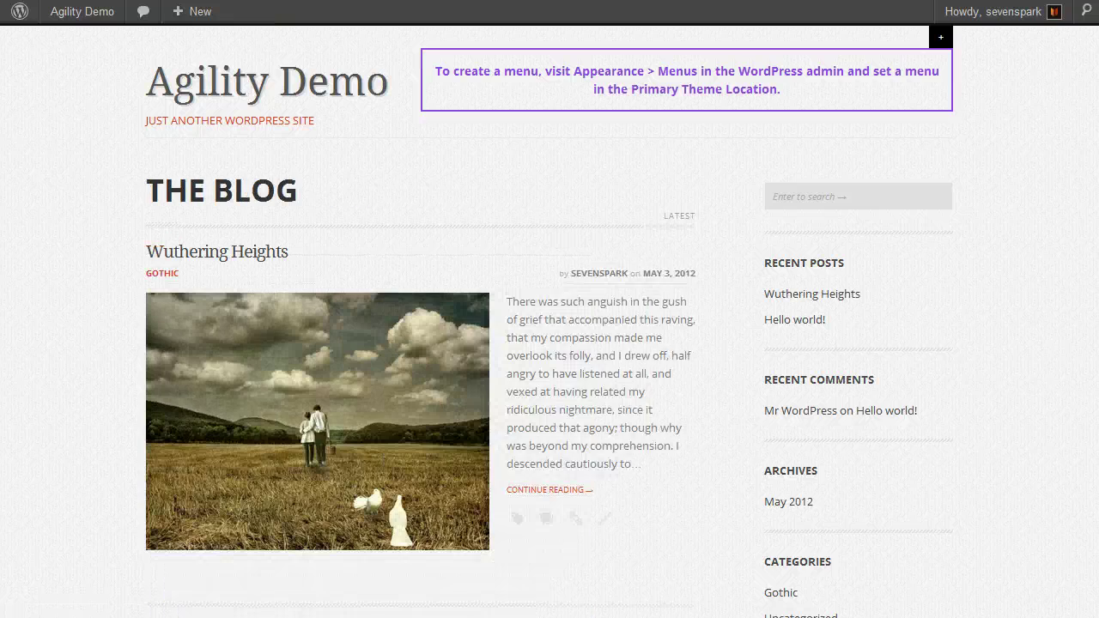
scroll(588, 298, "down", 2)
scroll(545, 301, "up", 1)
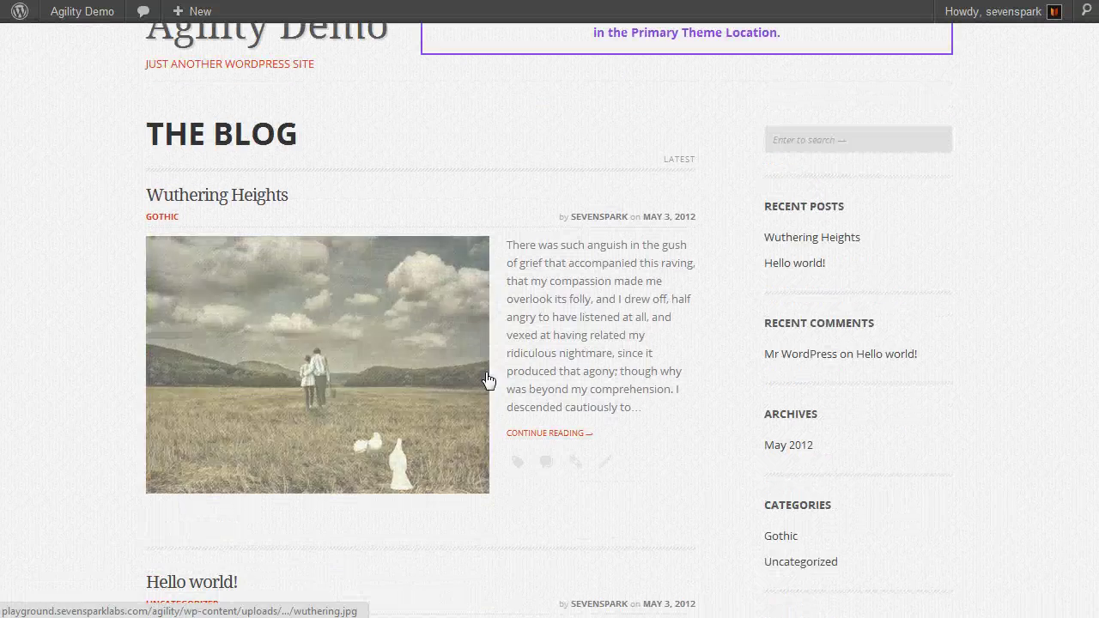
left_click(240, 335)
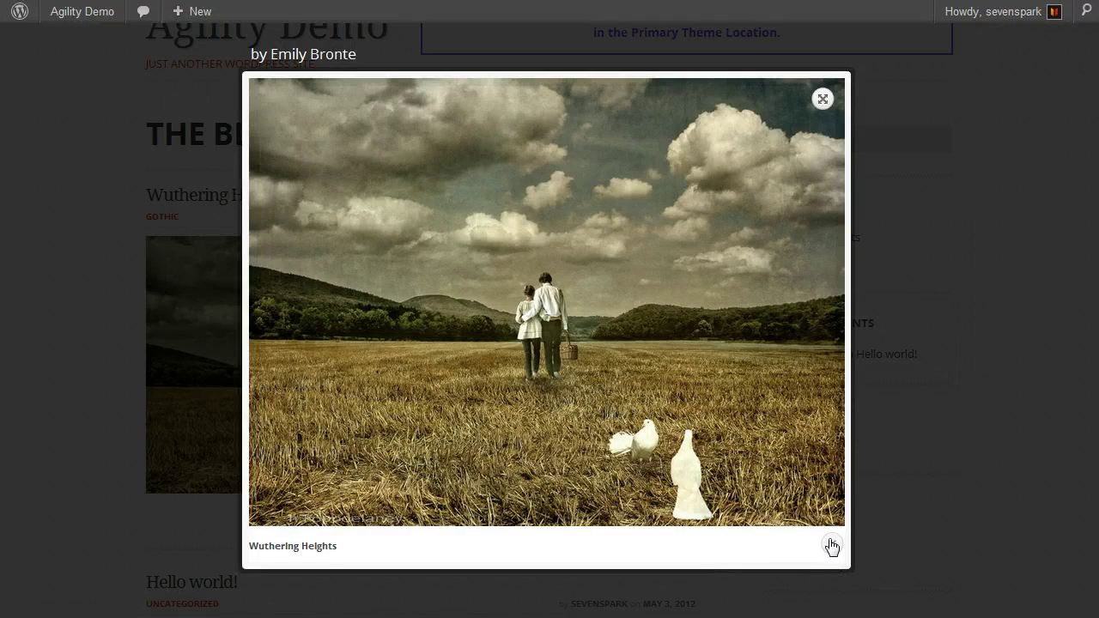
left_click(833, 547)
scroll(422, 409, "down", 2)
scroll(421, 413, "up", 2)
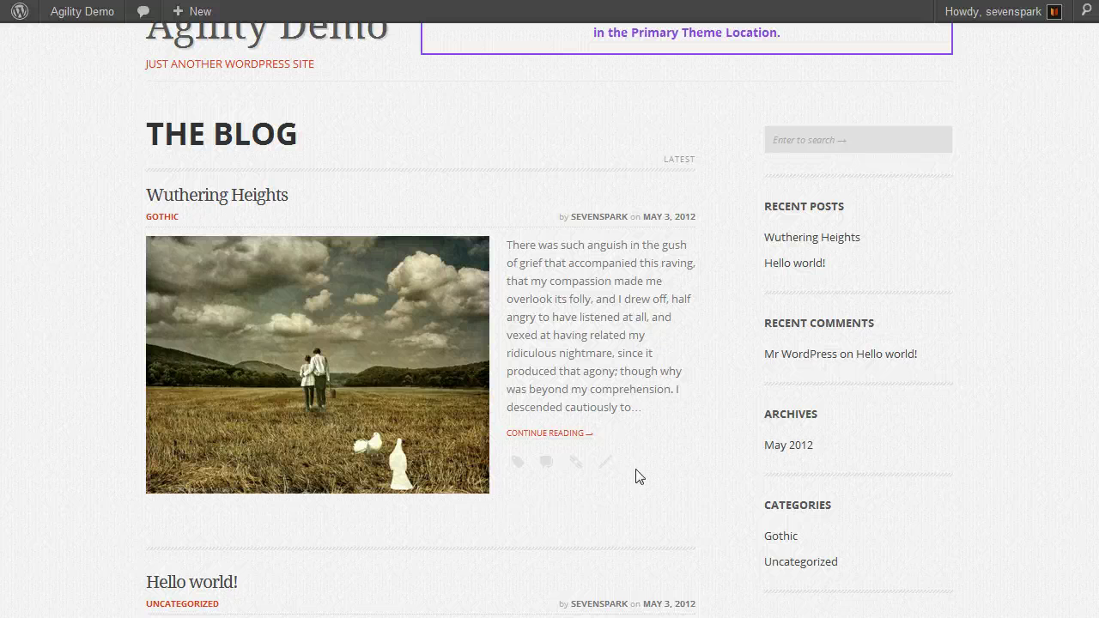